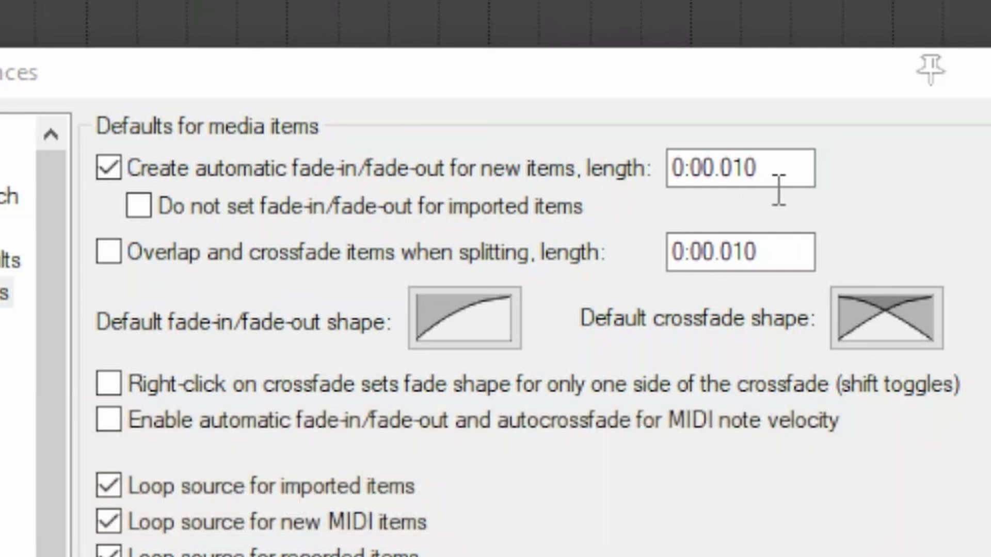
Change the Media Item Defaults auto fade length field from 0:00.010 to read 0:00.5
click(801, 159)
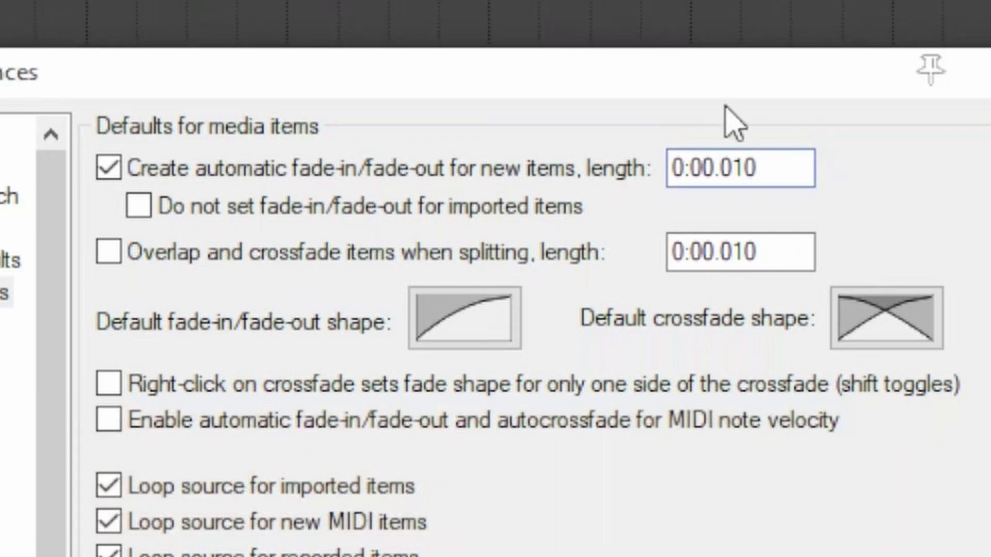
drag(781, 165, 725, 167)
text(5)
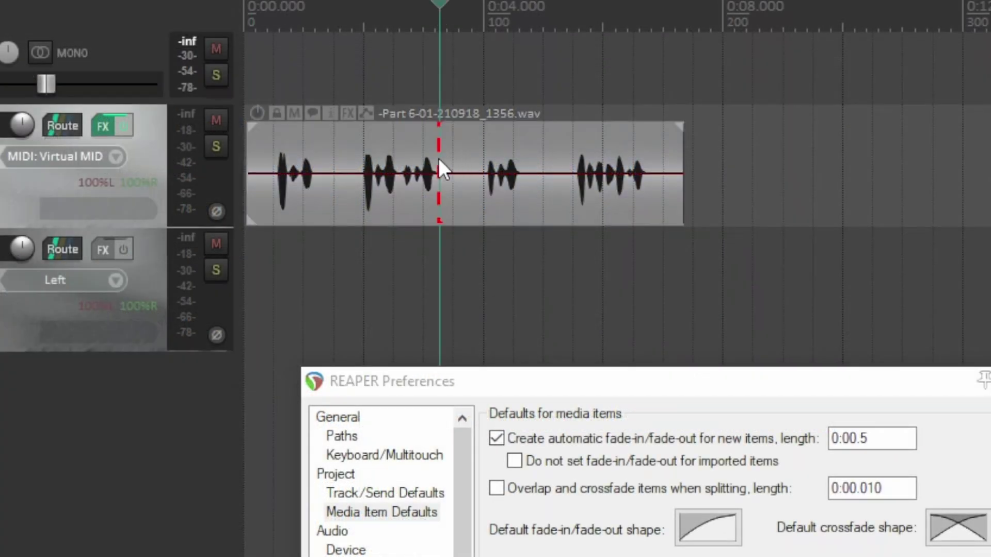
Split the recorded audio item and lengthen the fade at the split point
click(439, 160)
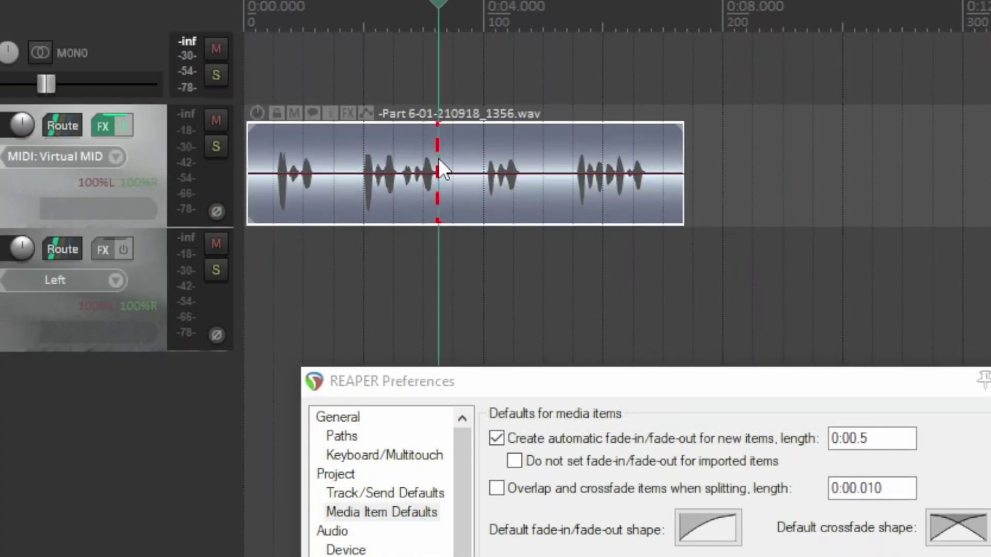
key(s)
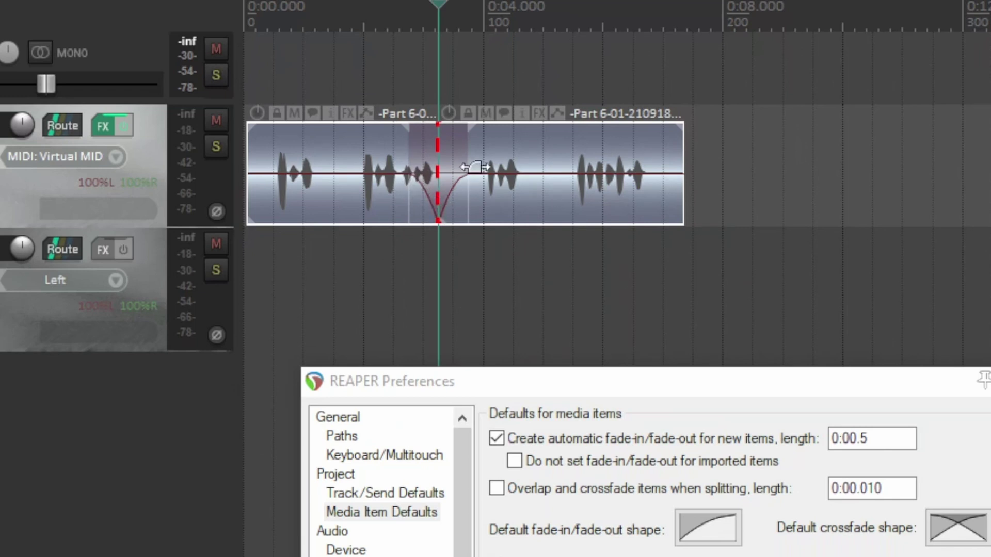
drag(458, 210, 397, 180)
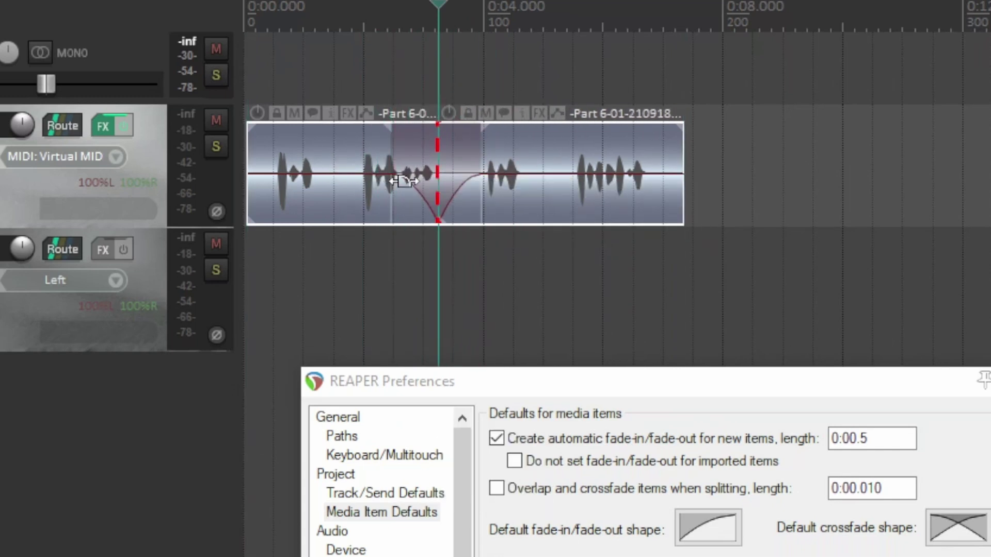
Make both the fade-out and the fade-in at the split linear
right_click(405, 182)
click(429, 212)
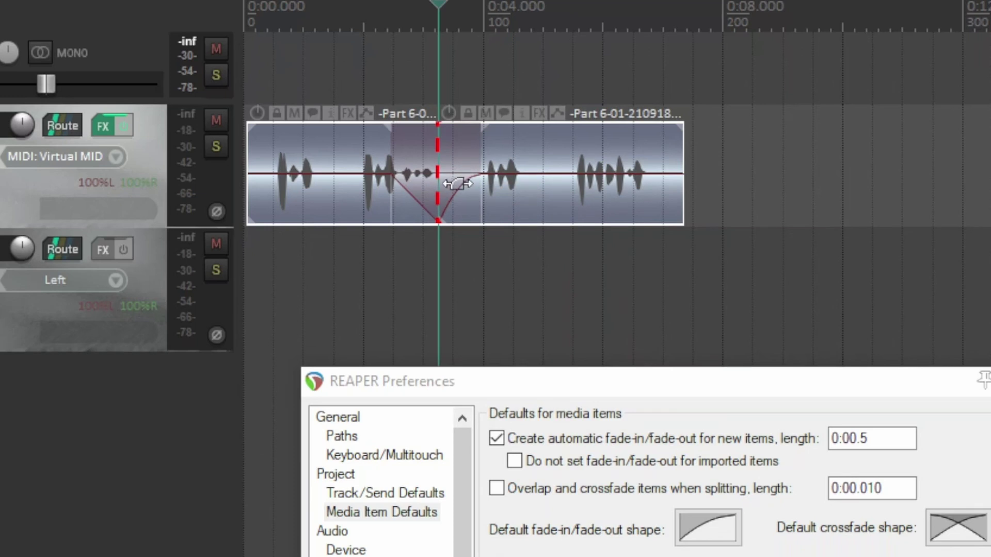
right_click(459, 186)
click(508, 232)
right_click(459, 187)
click(485, 208)
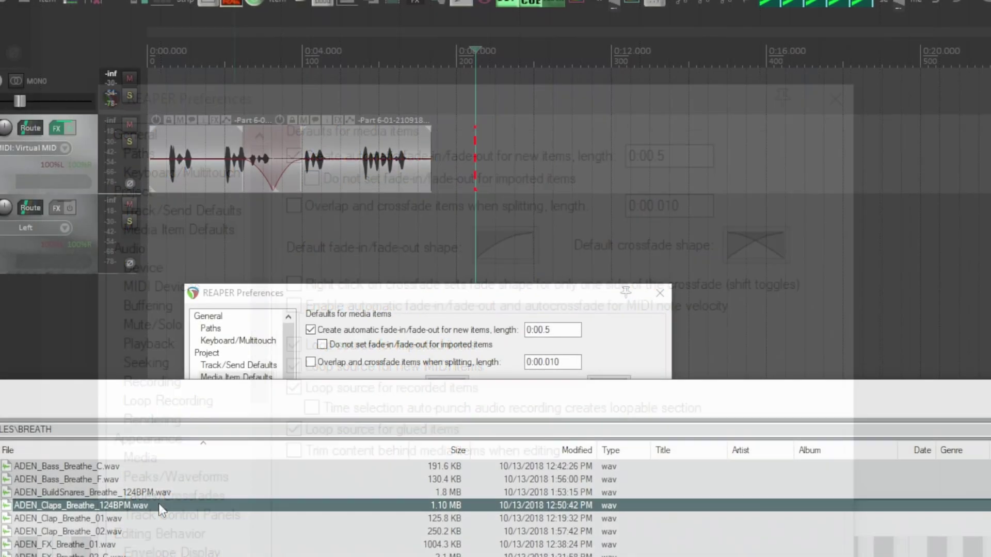
Insert ADEN_Claps_Breathe_124BPM.wav onto the track, then undo the insert
double_click(161, 506)
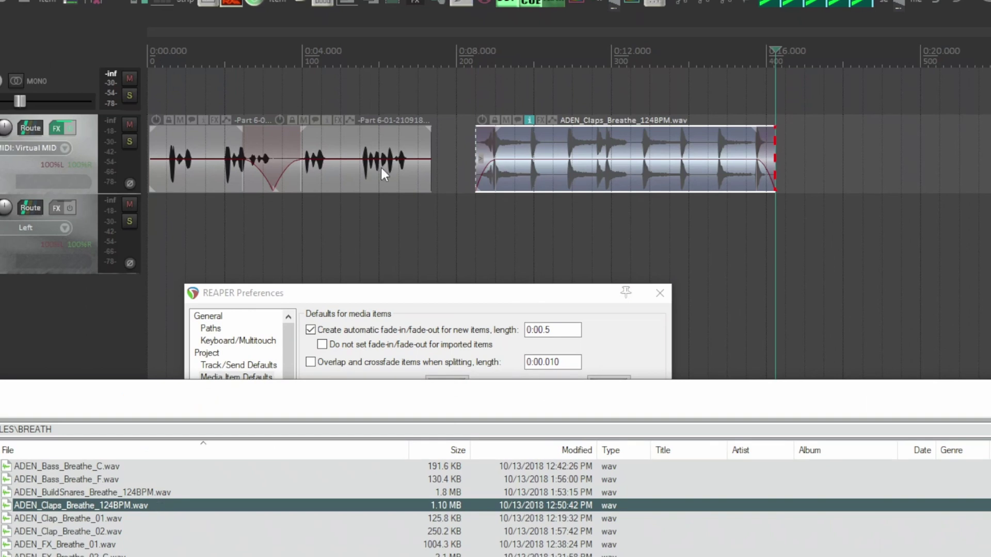
click(605, 160)
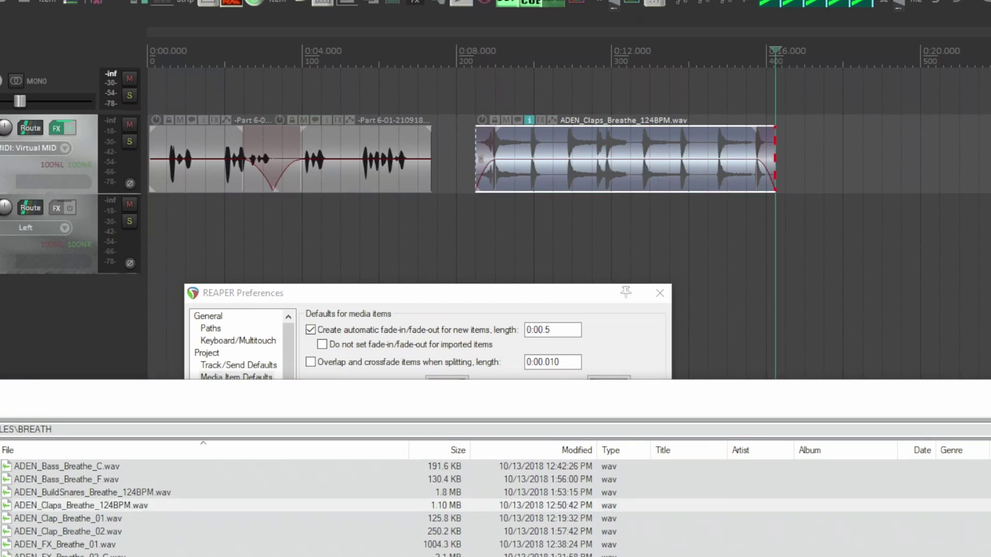
key(ctrl+z)
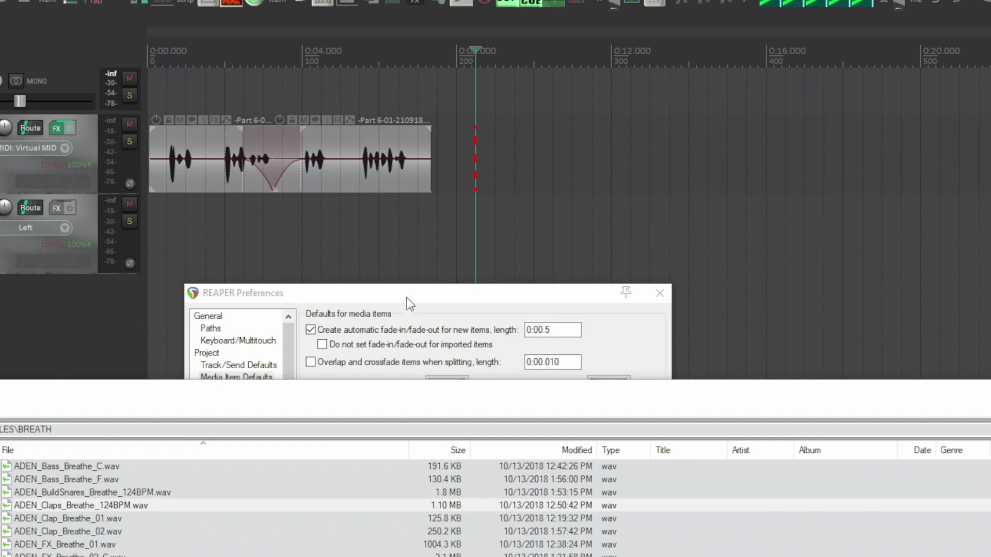
Re-insert ADEN_Claps_Breathe_124BPM.wav at 0:08 from the Media Explorer
click(391, 314)
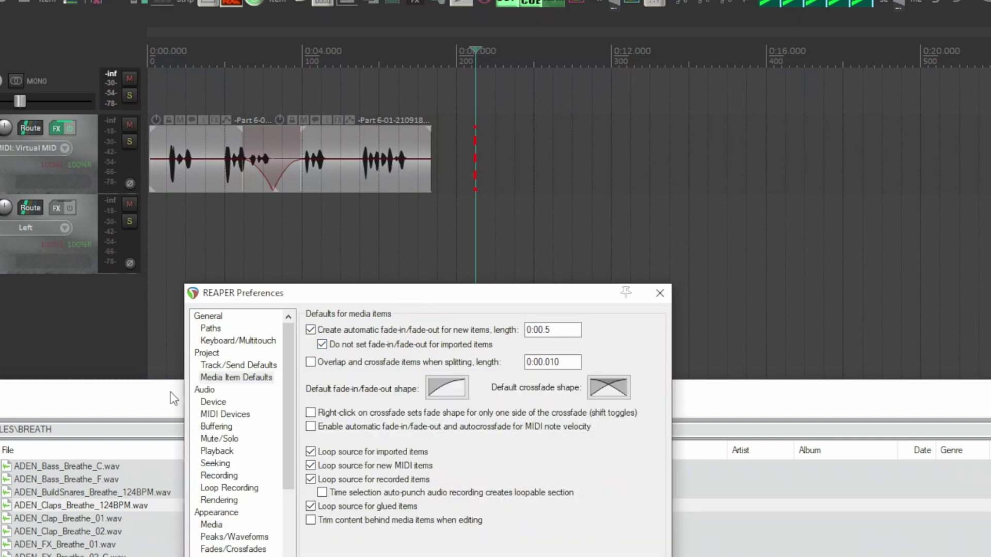
click(152, 405)
double_click(101, 506)
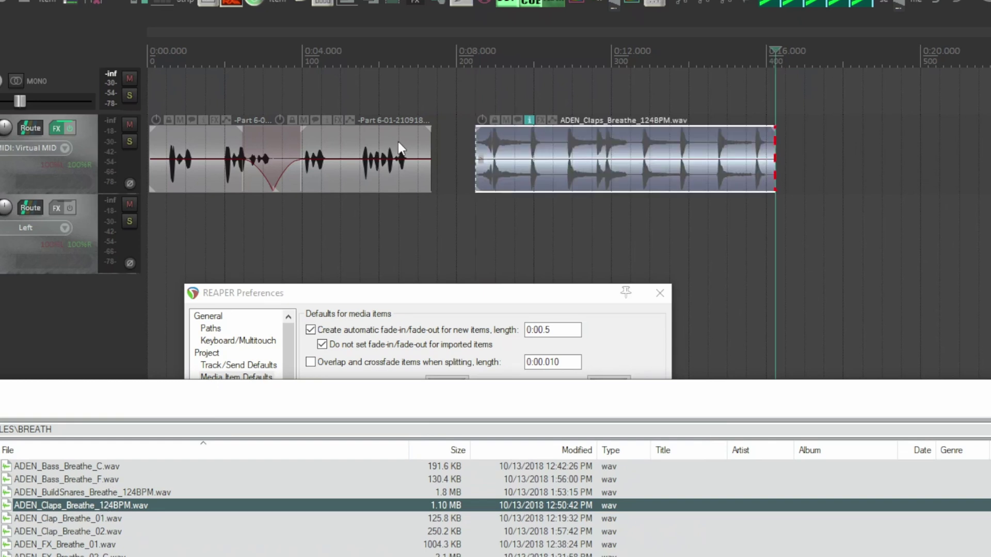
click(538, 299)
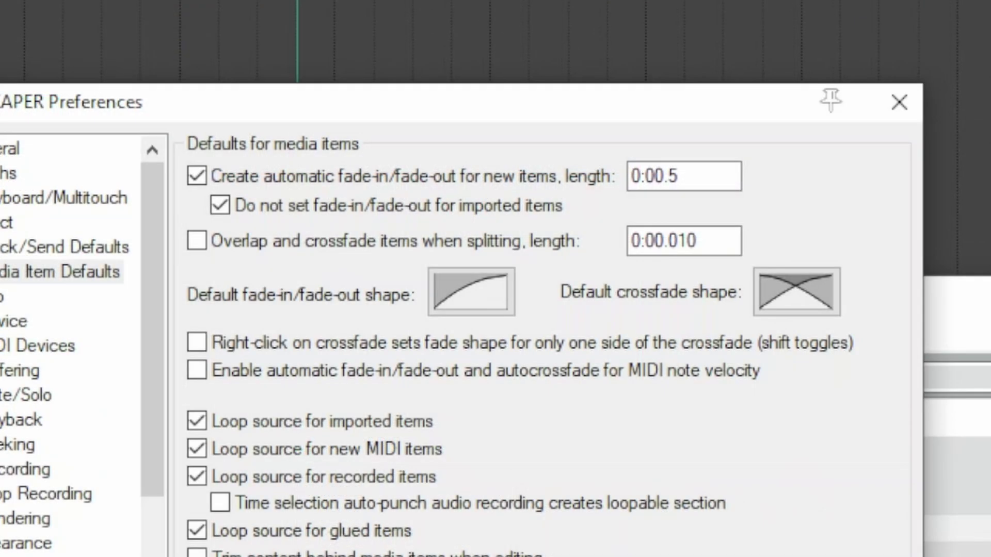
Set the split crossfade length to 0:00.5, then split the item and select each half
drag(714, 235, 672, 240)
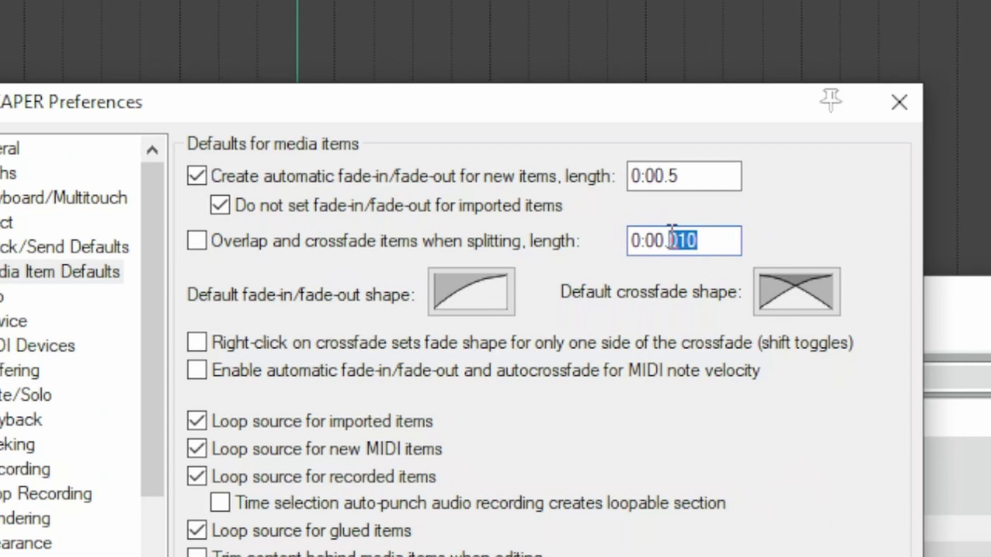
text(5)
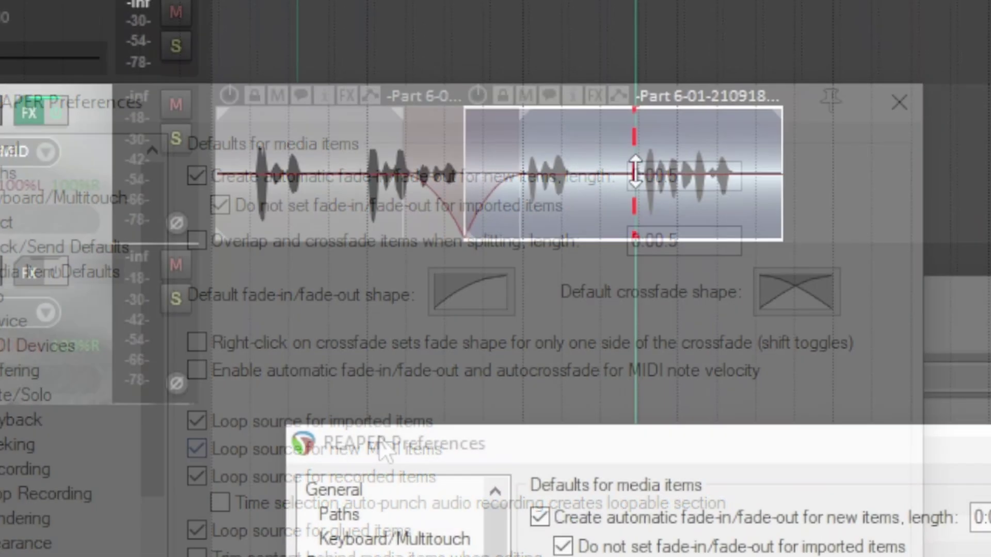
key(s)
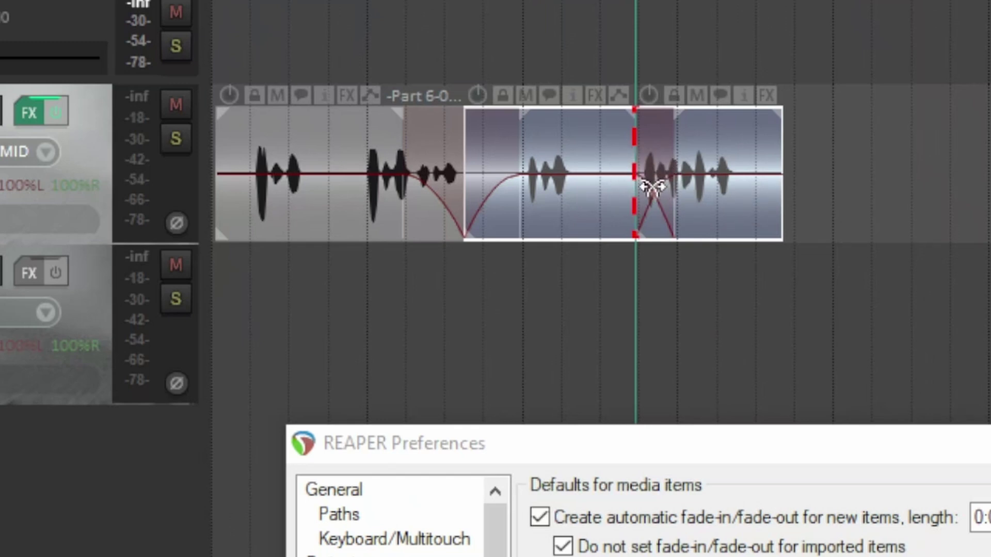
mouse_move(653, 187)
mouse_down()
mouse_move(663, 190)
mouse_move(653, 191)
mouse_up()
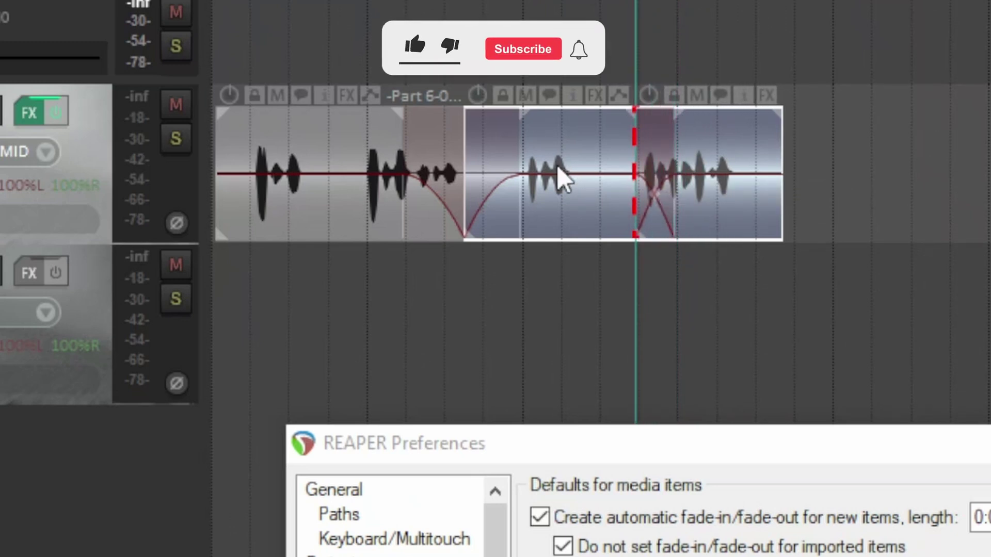
click(589, 168)
click(666, 237)
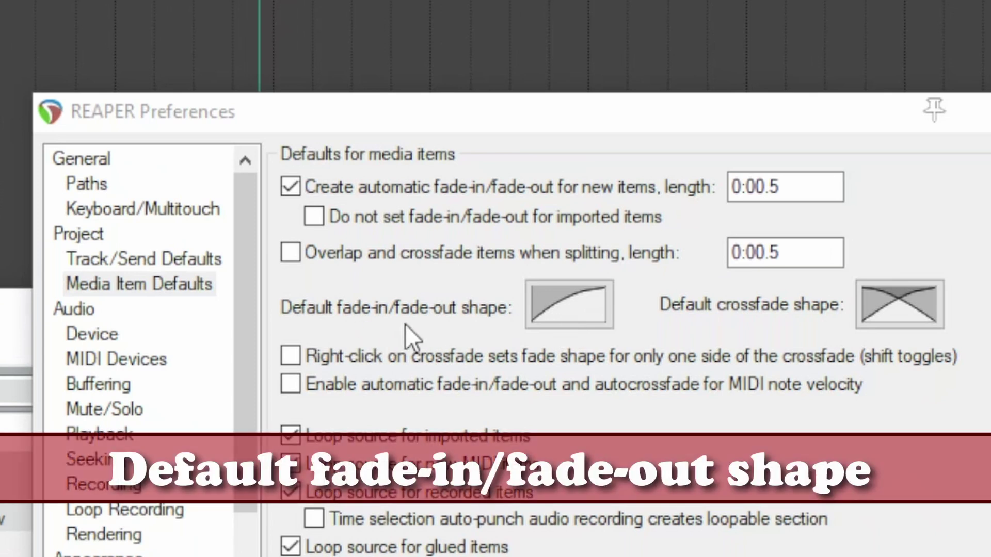
Test a curved default fade shape with a split, undo it, then choose the linear shape
click(559, 313)
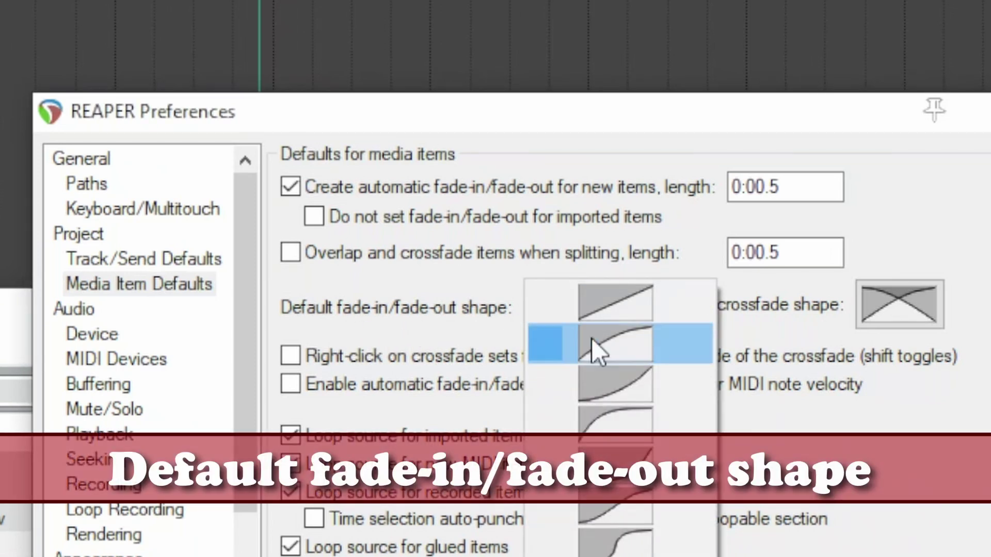
click(612, 431)
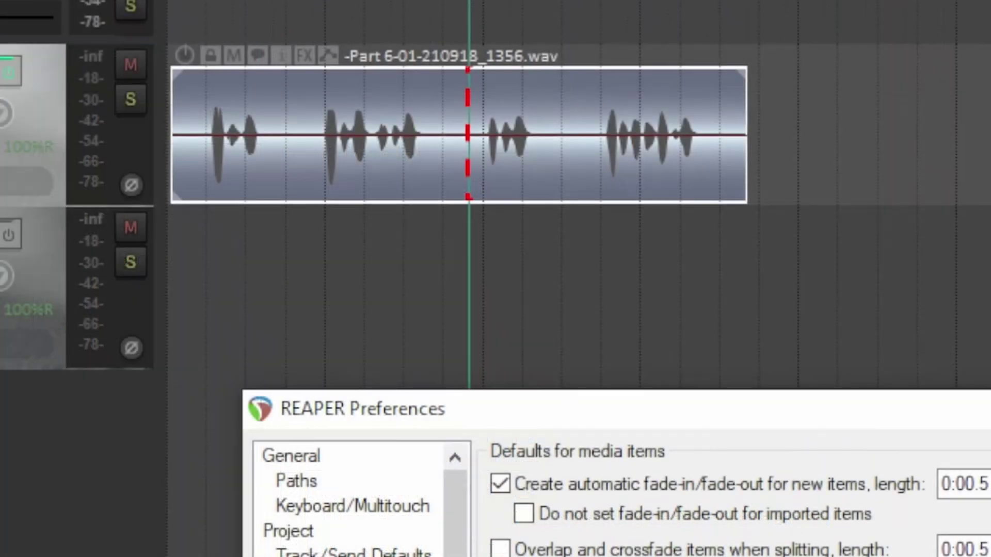
click(466, 148)
key(s)
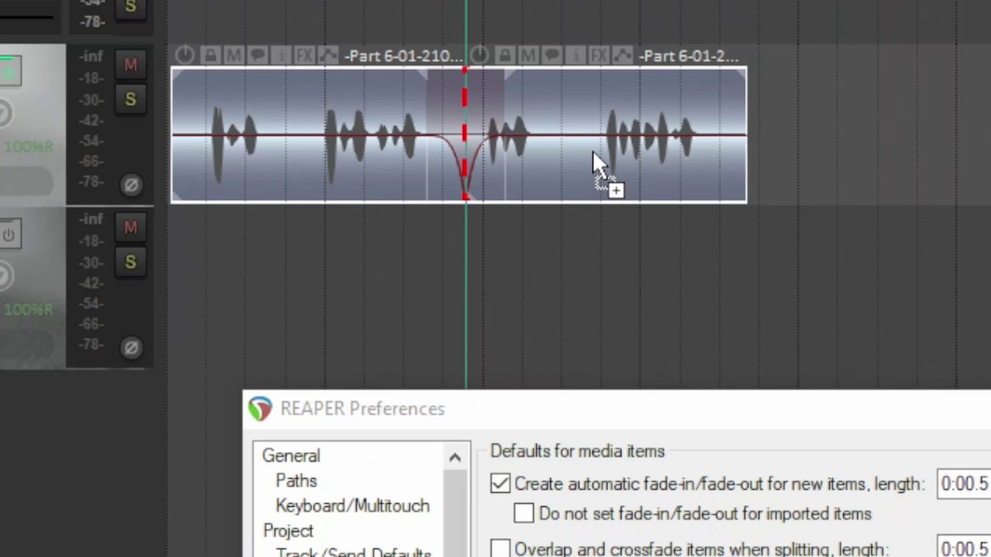
key(ctrl+z)
click(575, 271)
click(599, 272)
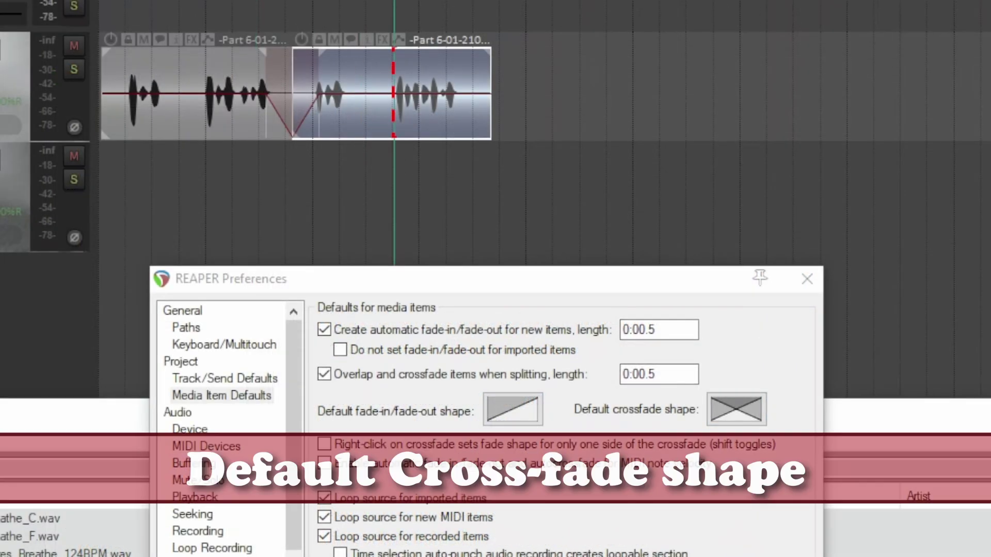
Split the item with a crossfade, then drag out the left fade-out and the right item's end
click(738, 397)
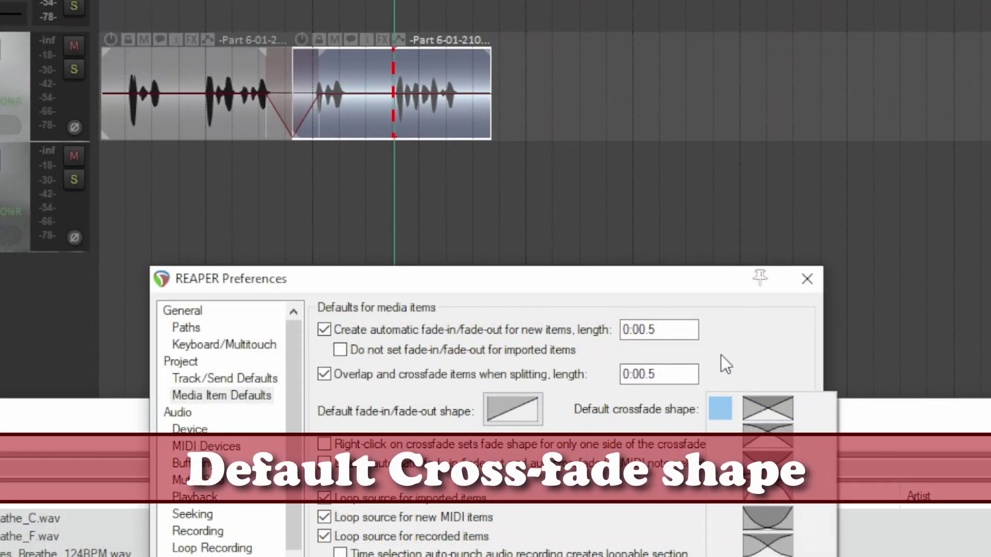
click(721, 355)
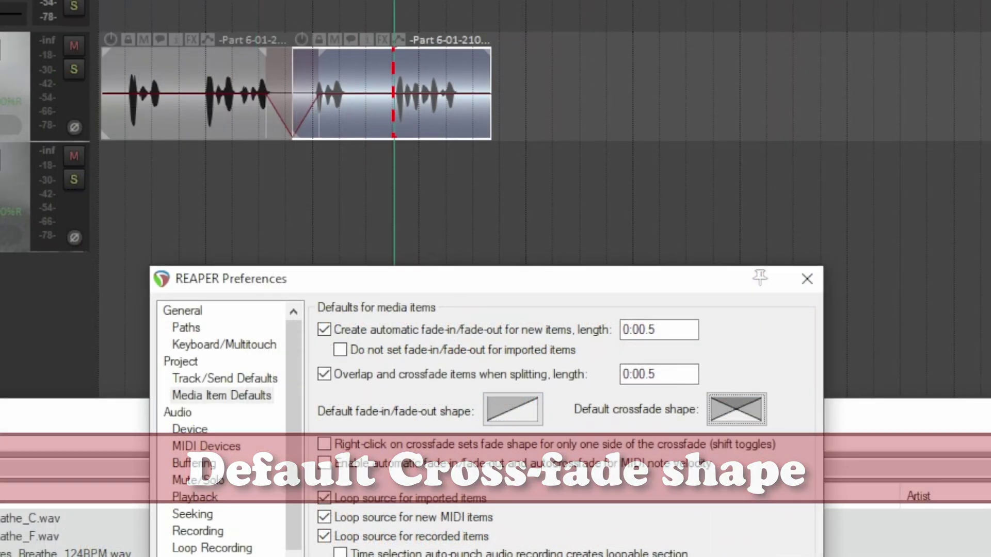
click(396, 104)
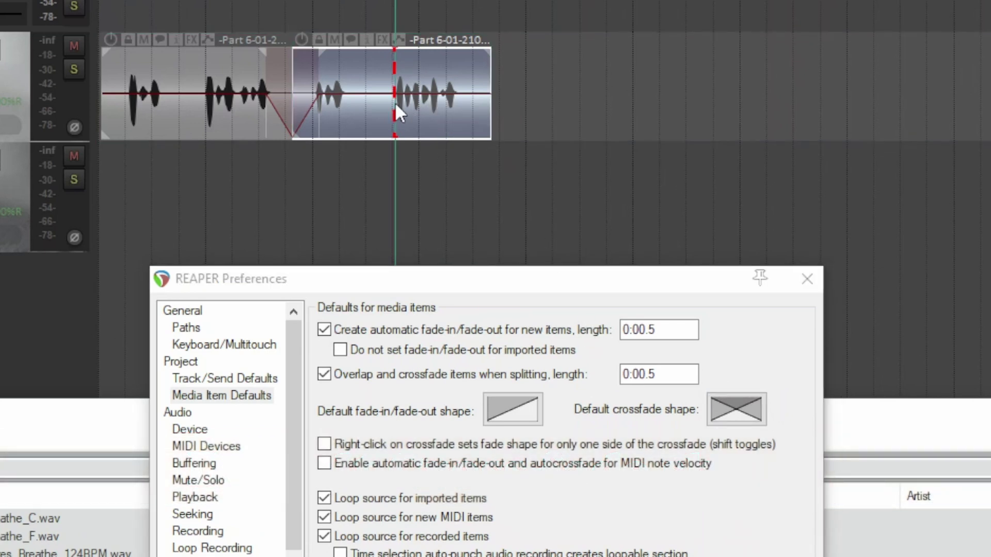
key(s)
drag(388, 76, 346, 87)
drag(412, 82, 473, 101)
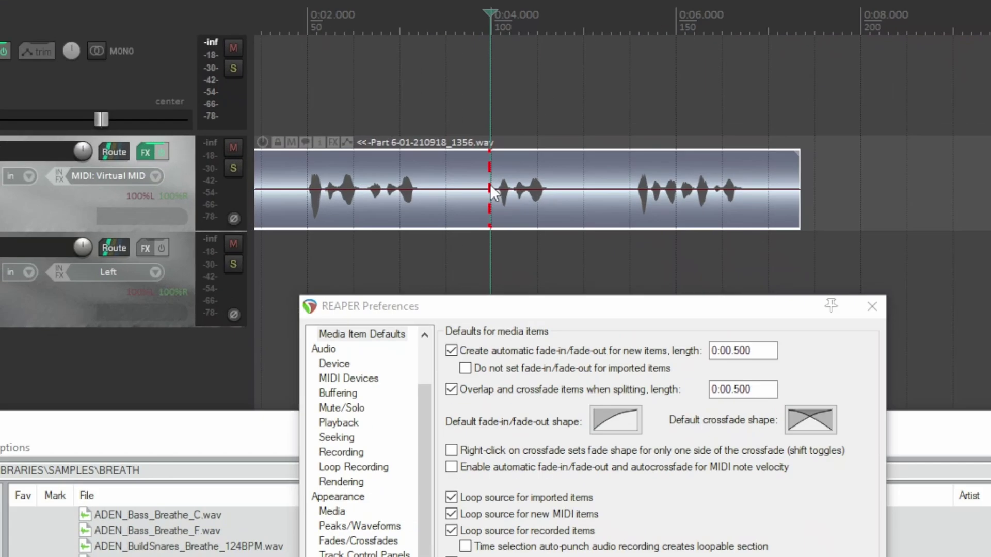
Split the item, adjust the crossfade curve and apply a different crossfade shape
key(s)
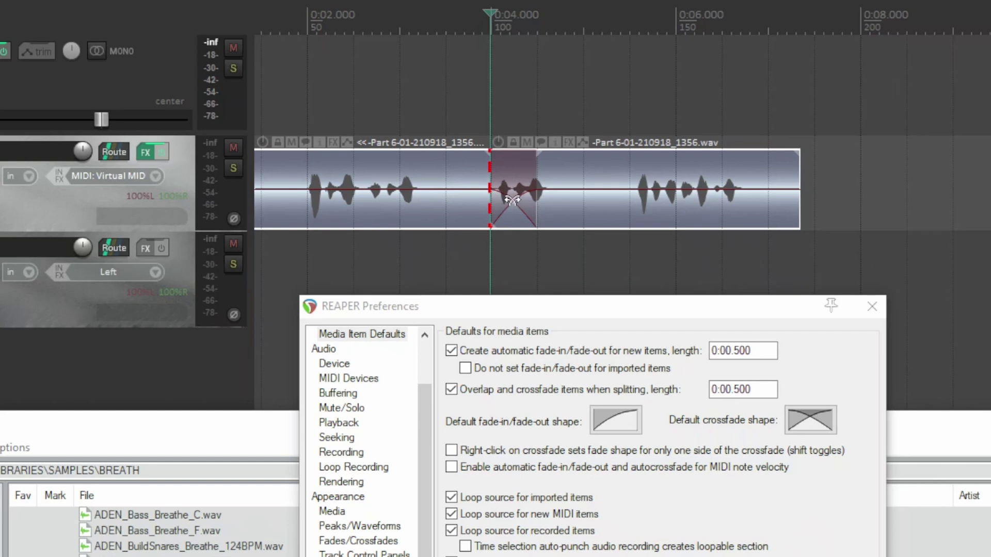
mouse_move(511, 200)
mouse_down()
mouse_move(521, 190)
mouse_move(509, 196)
mouse_move(518, 201)
mouse_up()
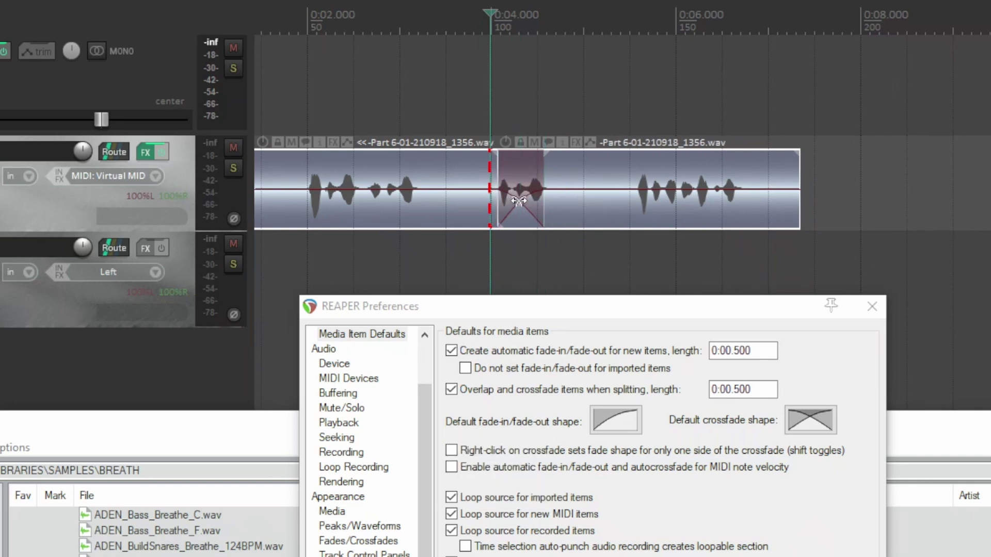
right_click(518, 201)
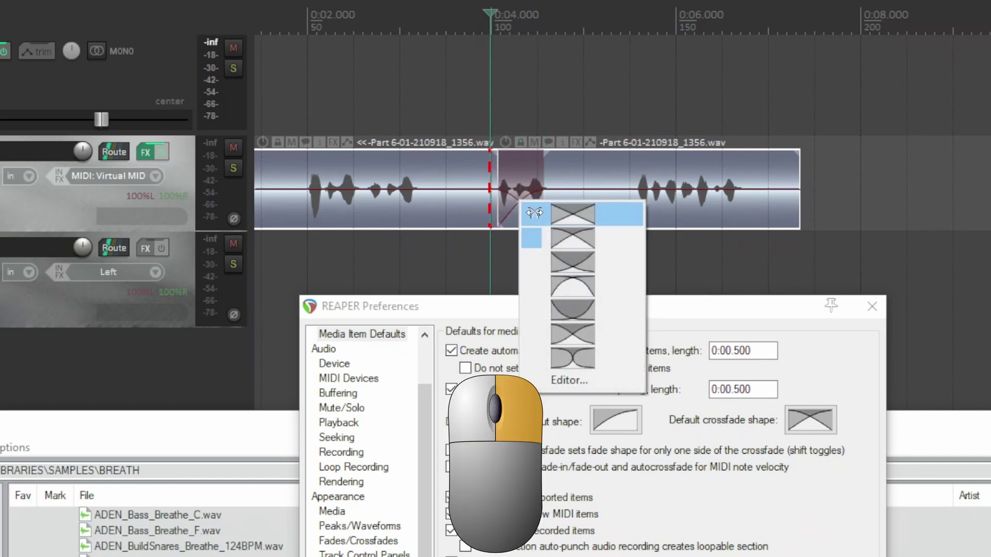
click(533, 209)
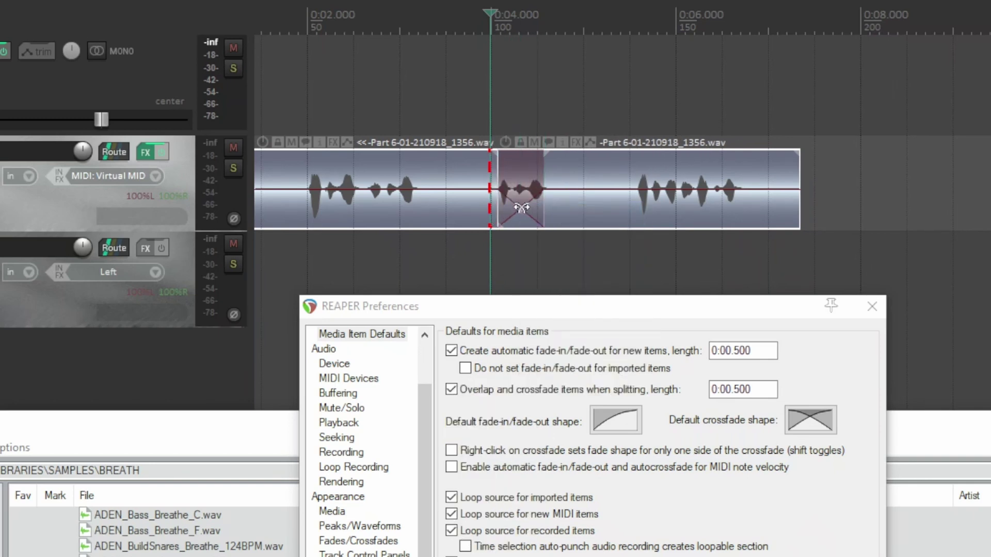
right_click(516, 200)
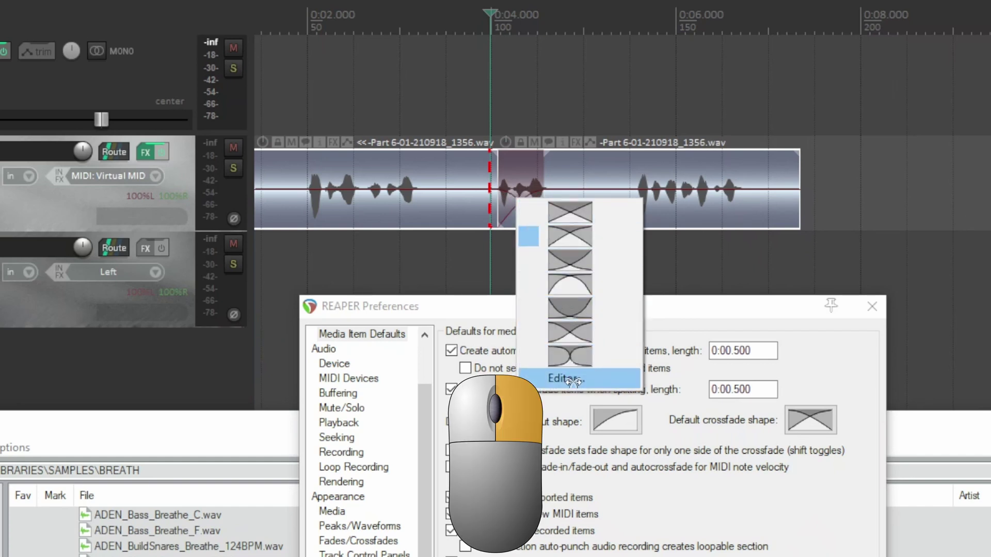
In the Crossfade Editor, check the preset and equal gain/power lists, then audition the crossfade
click(569, 380)
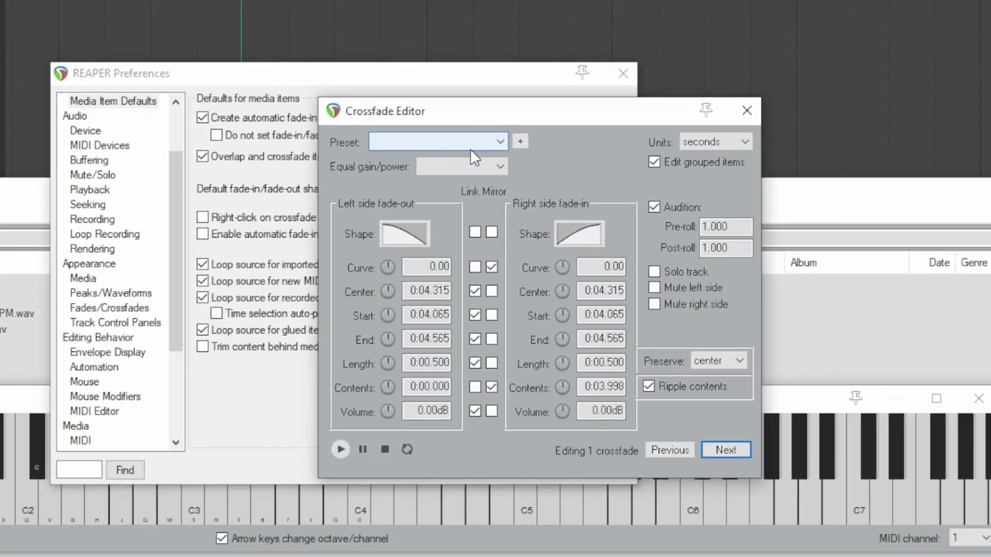
click(500, 142)
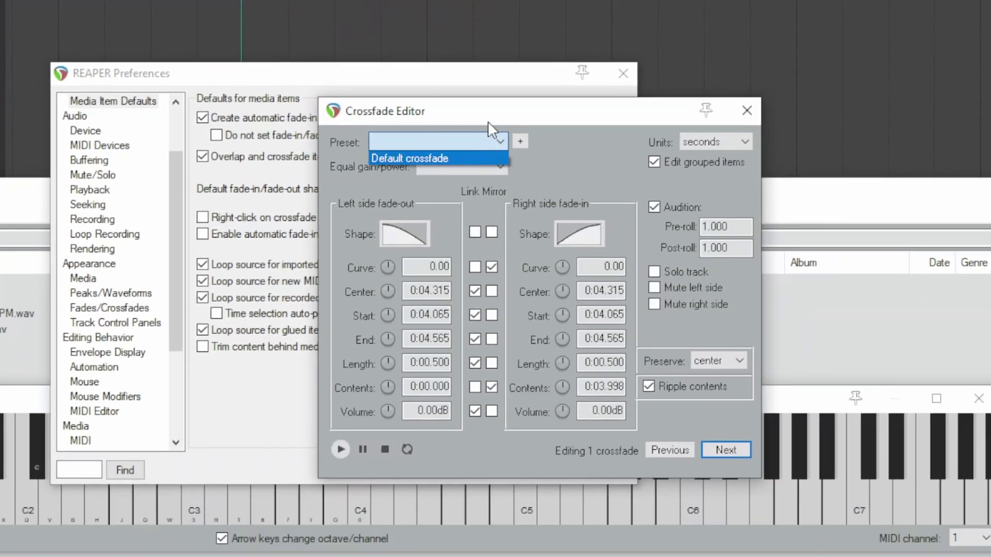
click(488, 122)
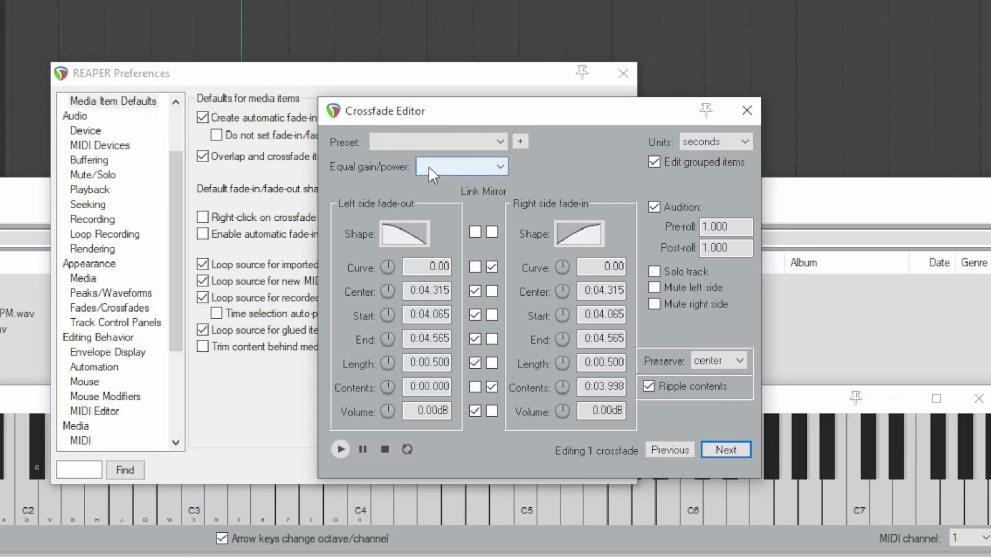
click(492, 167)
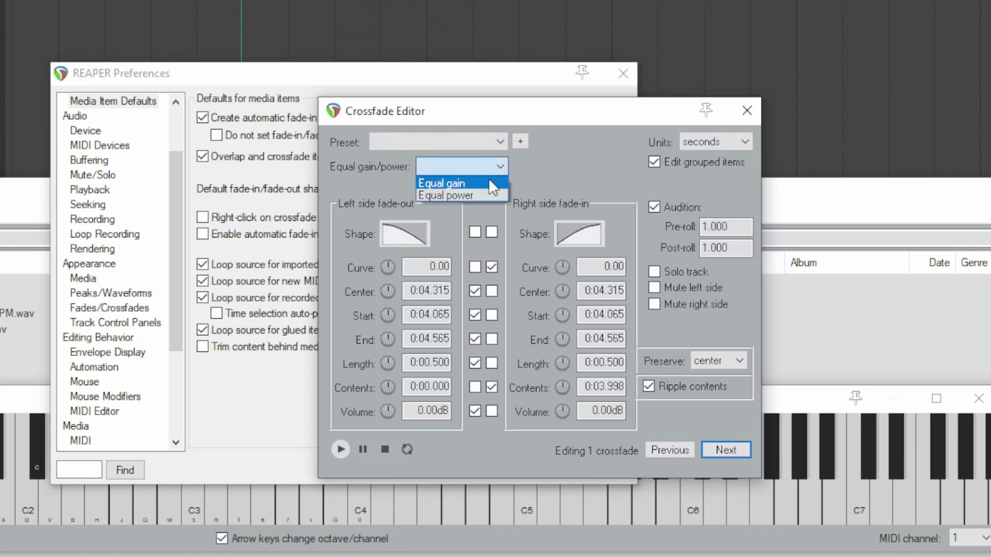
click(531, 178)
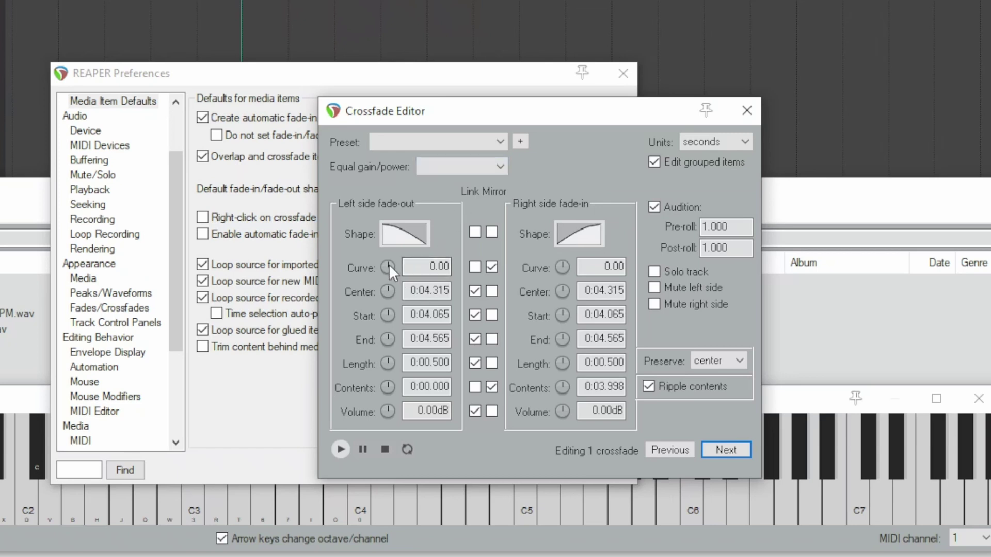
click(345, 449)
click(385, 451)
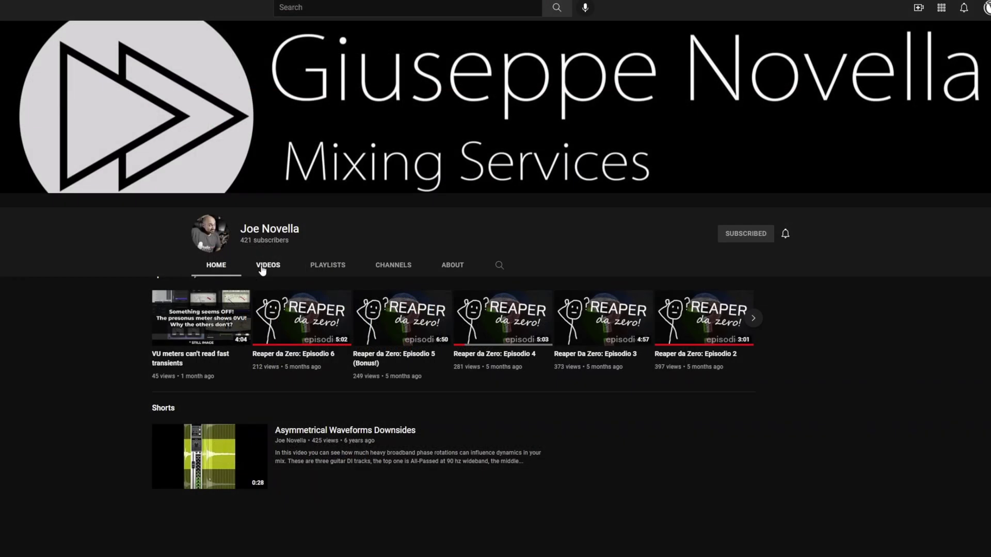
Open the channel's VIDEOS tab and scroll down through the uploaded video grid
click(285, 267)
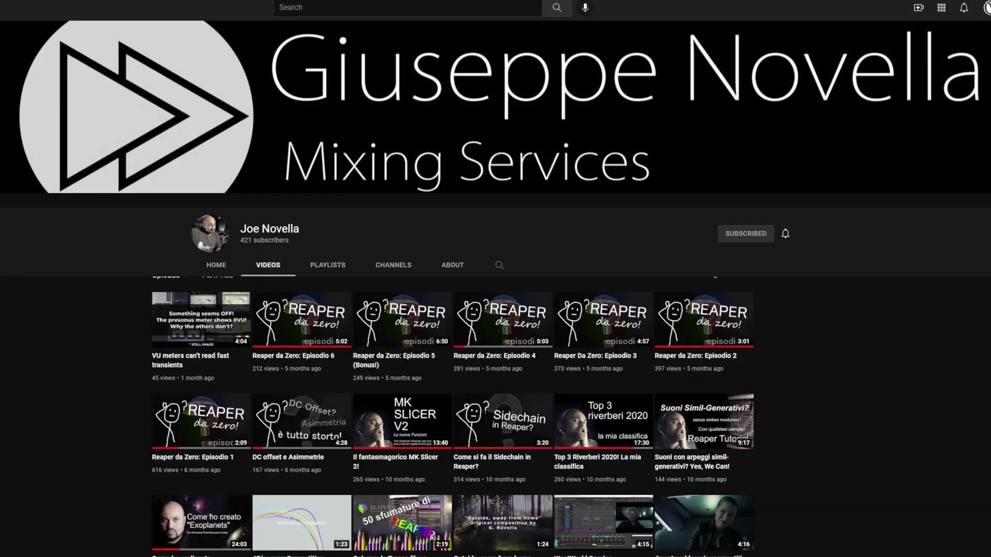
scroll(495, 289, down, 1)
scroll(453, 361, down, 5)
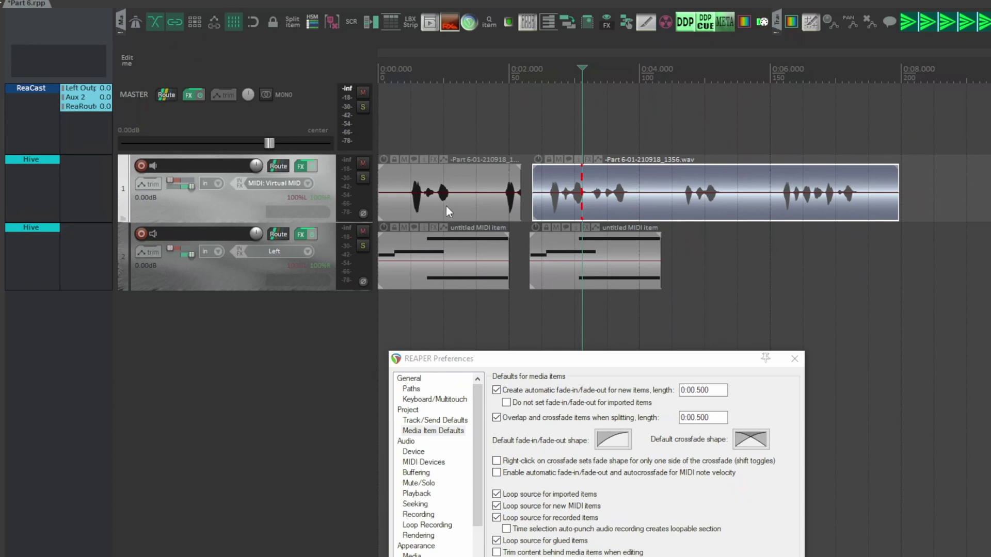
Slide the second audio and MIDI items left and enable auto fades/crossfades for MIDI note velocity
mouse_move(568, 177)
mouse_down()
mouse_move(454, 180)
mouse_move(573, 181)
mouse_move(560, 180)
mouse_up()
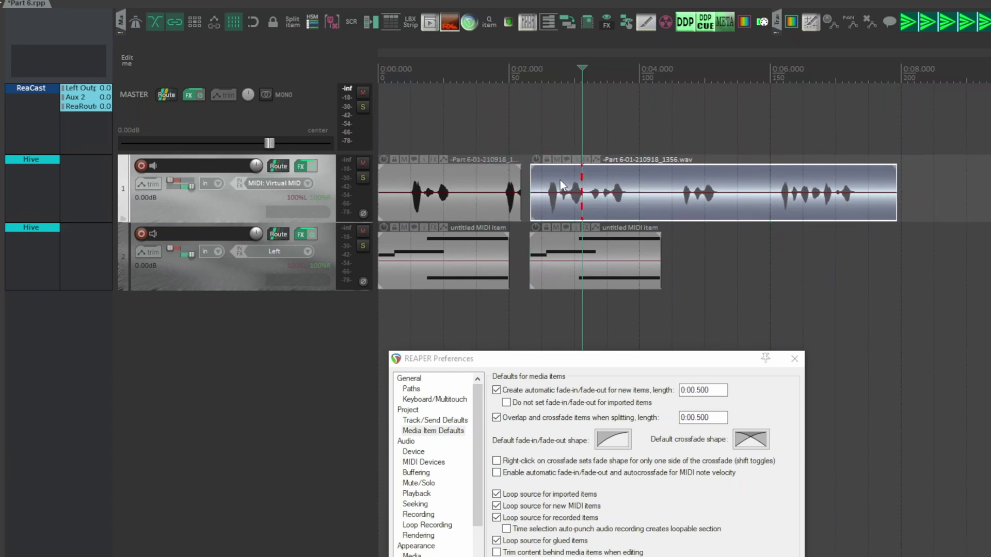
mouse_move(558, 239)
mouse_down()
mouse_move(496, 248)
mouse_move(567, 248)
mouse_move(542, 248)
mouse_up()
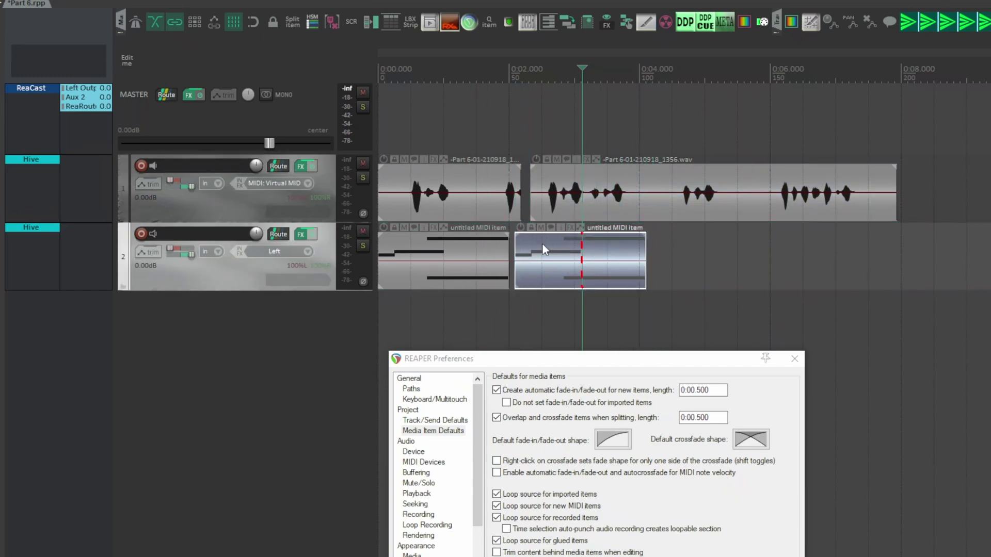
click(542, 473)
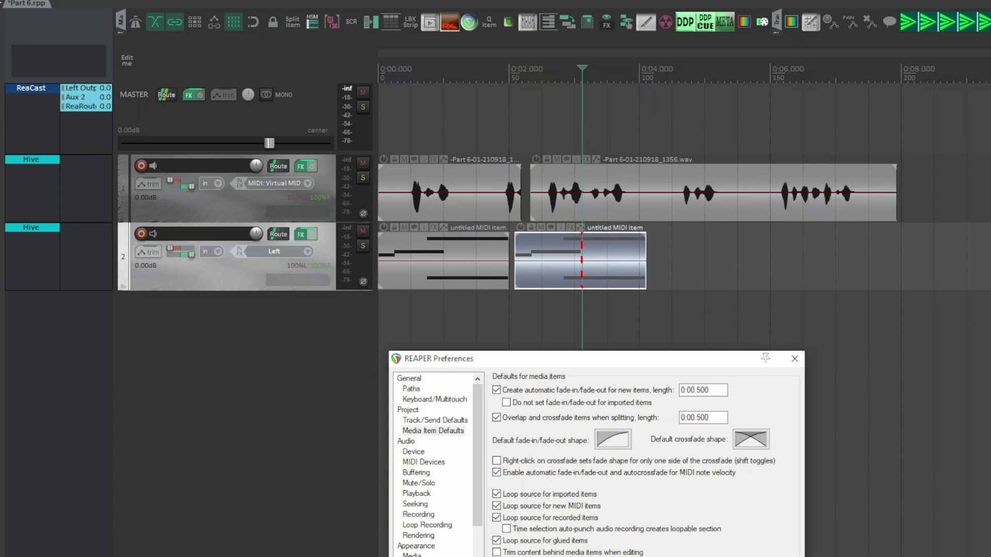
drag(543, 265, 587, 250)
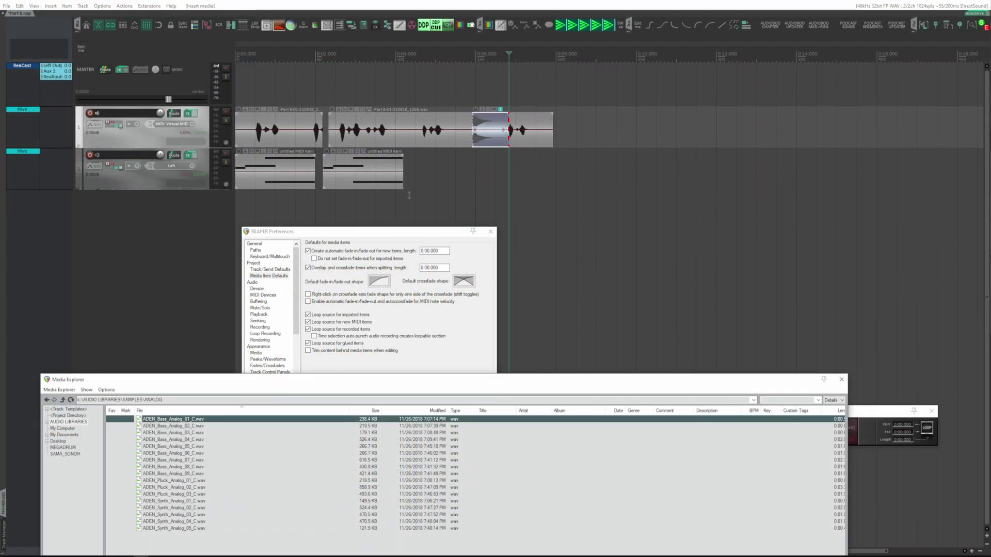
Move the new audio item to track 2 and turn off looping for imported items
drag(485, 144, 509, 163)
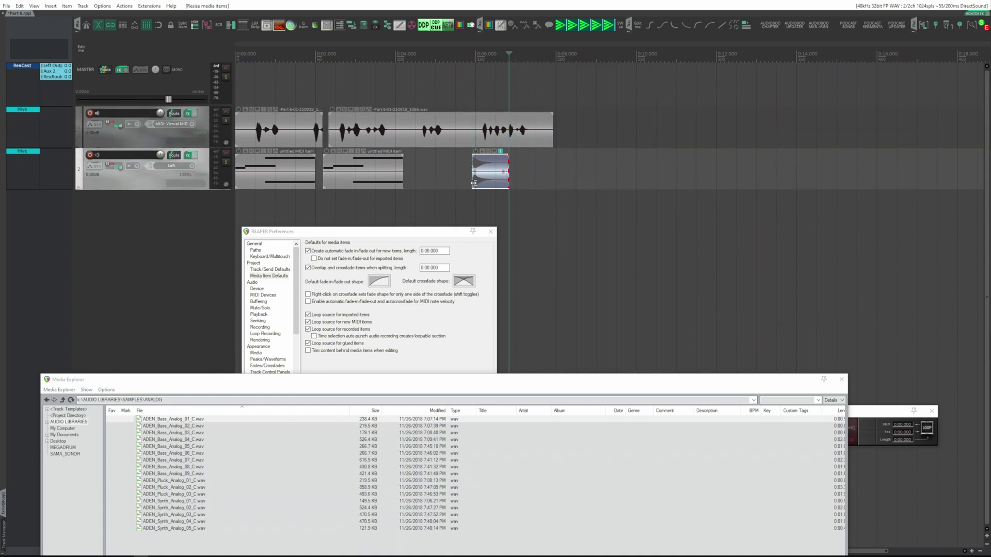
click(527, 66)
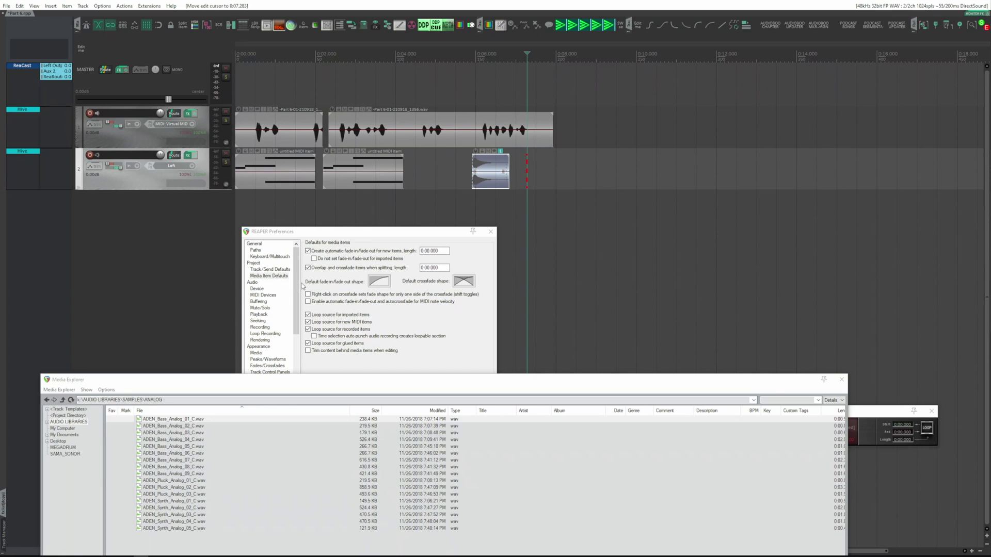
click(309, 315)
click(484, 405)
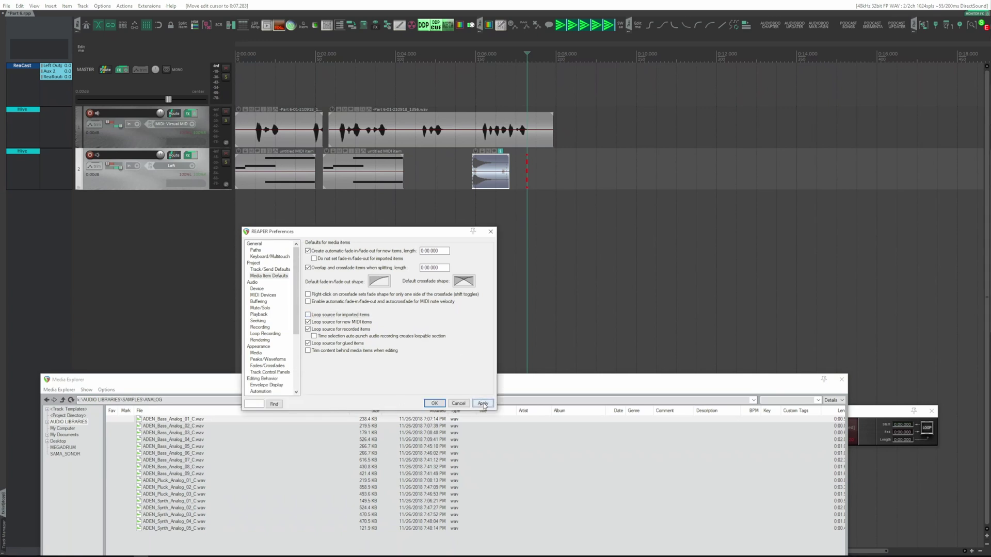
Insert a bass sample from Media Explorer and place it beside the short audio item on track 2
double_click(202, 421)
drag(563, 164, 646, 163)
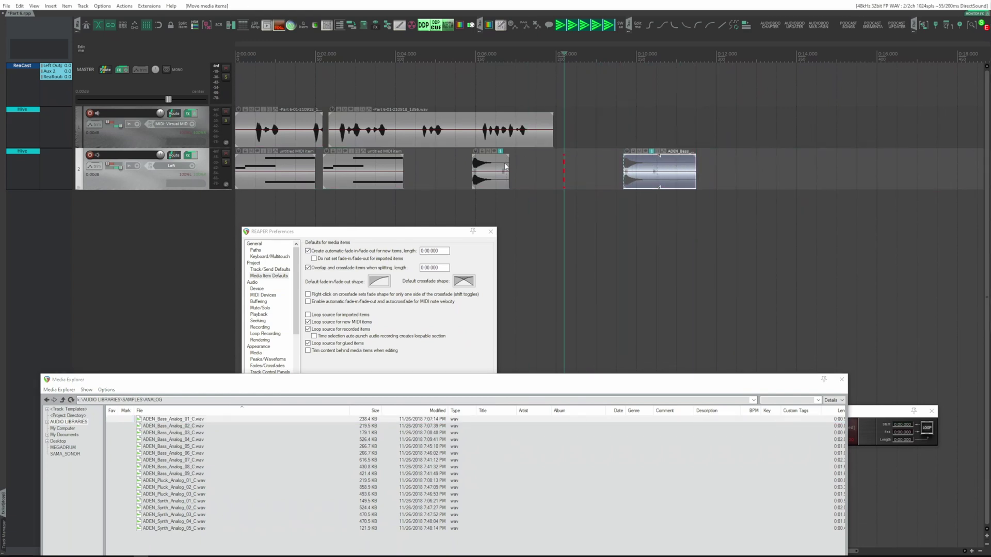
mouse_move(509, 163)
mouse_down()
mouse_move(614, 163)
mouse_move(509, 163)
mouse_up()
drag(644, 169, 548, 169)
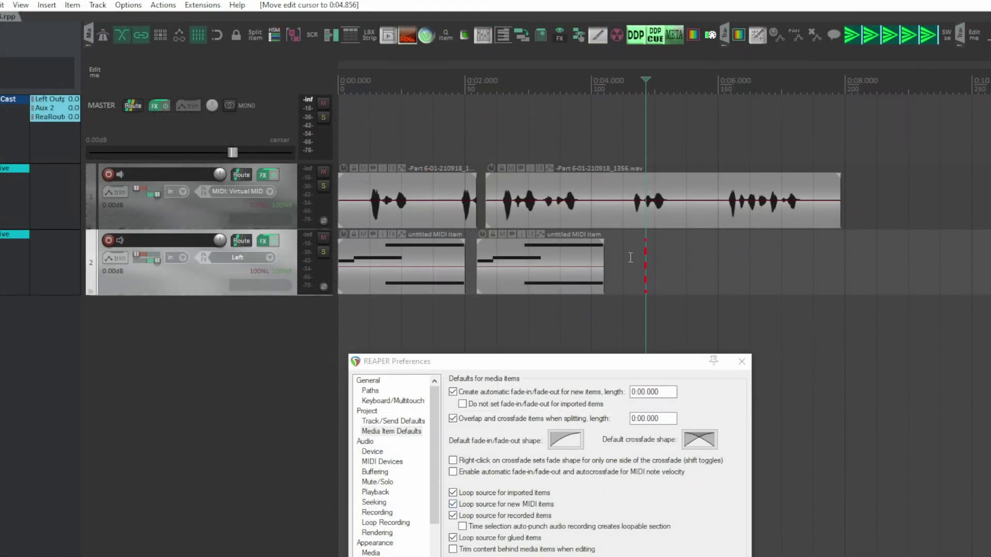
Show the second MIDI item looping, disable looping for new MIDI items, and insert a new MIDI item
mouse_move(603, 253)
mouse_down()
mouse_move(926, 253)
mouse_move(601, 258)
mouse_up()
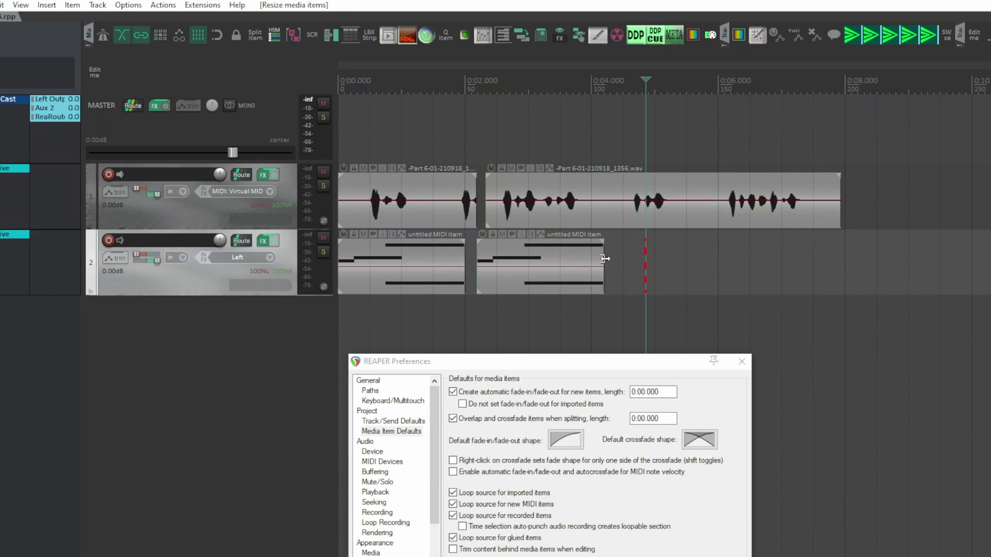
click(482, 505)
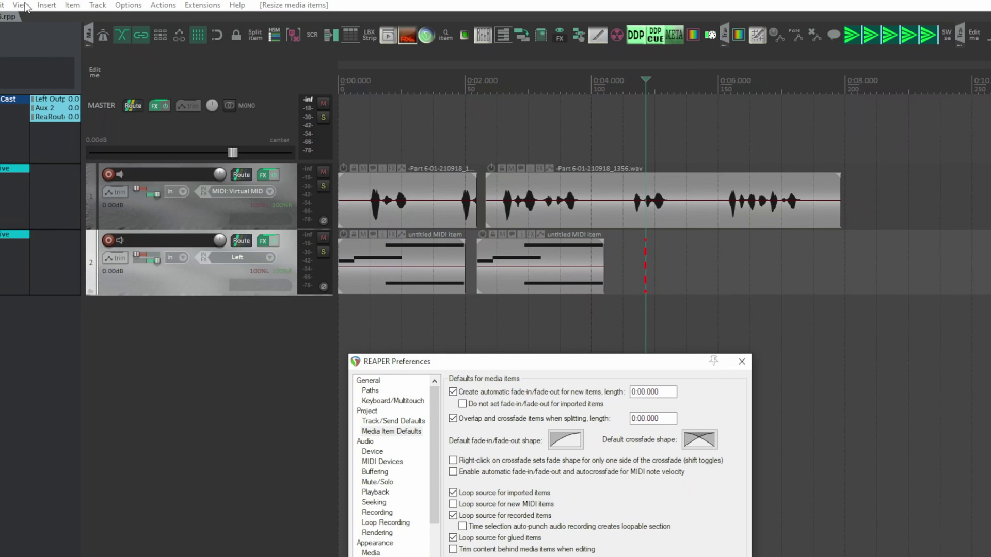
click(47, 7)
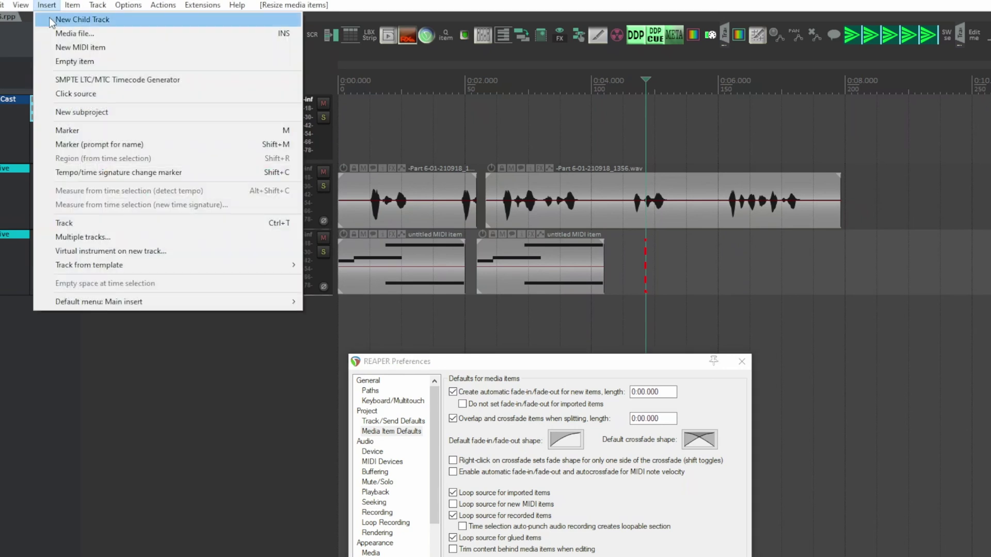
click(80, 47)
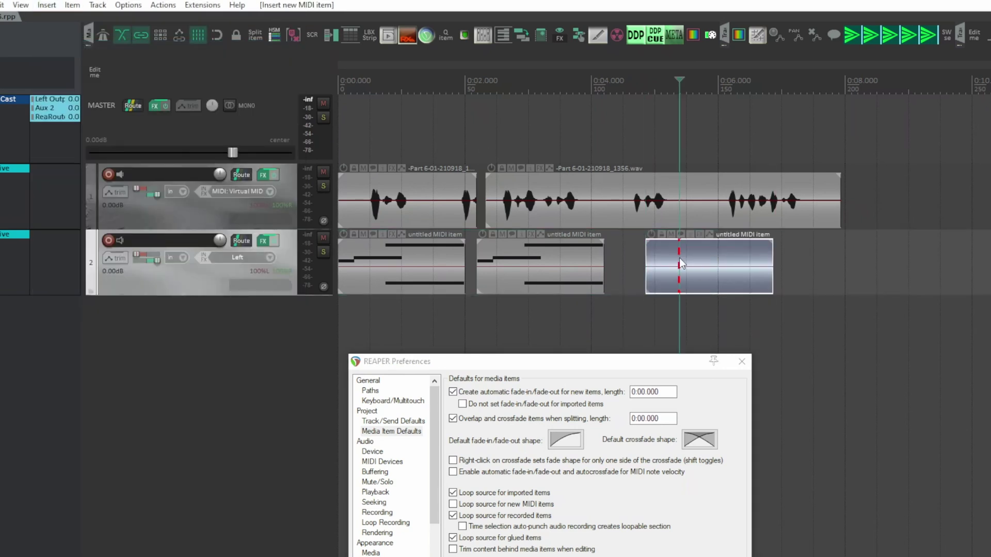
Draw an E3 note and a higher note, then extend the MIDI item to 0:07.179
double_click(680, 263)
drag(311, 341, 393, 341)
mouse_move(395, 323)
mouse_down()
mouse_move(464, 323)
mouse_move(564, 301)
mouse_up()
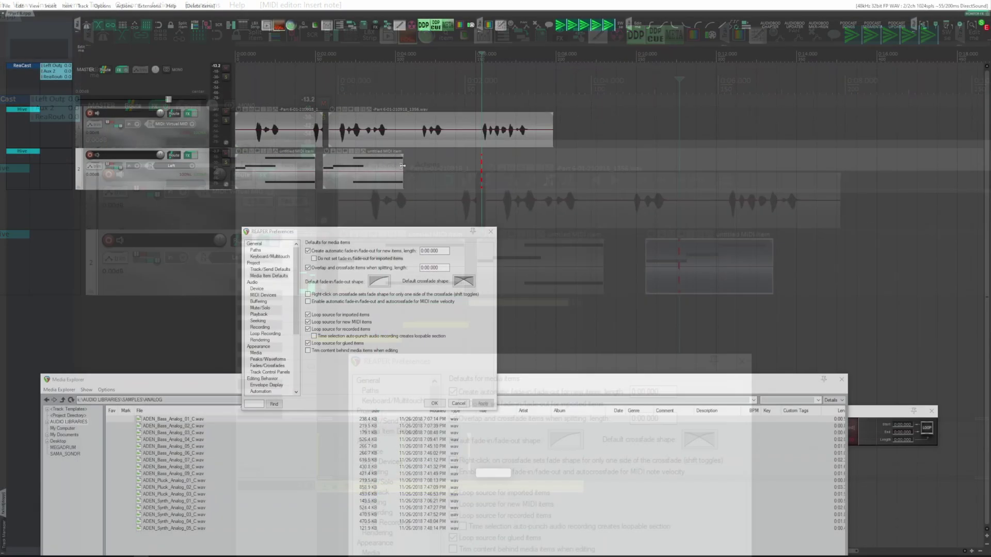
drag(403, 165, 566, 173)
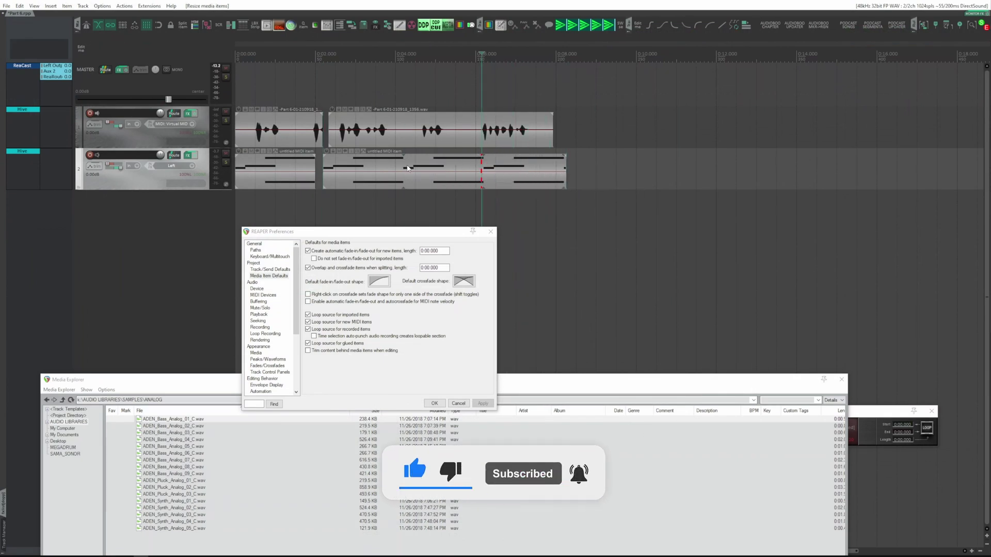
Mute the audio track and play back the MIDI items from the edit cursor
click(318, 71)
key(F5)
key(space)
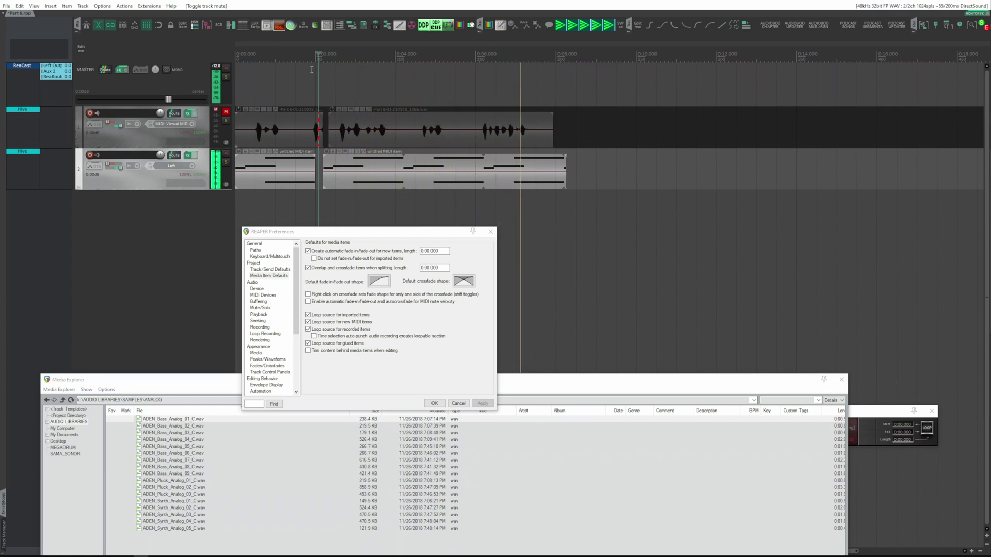
key(space)
key(space)
key(space)
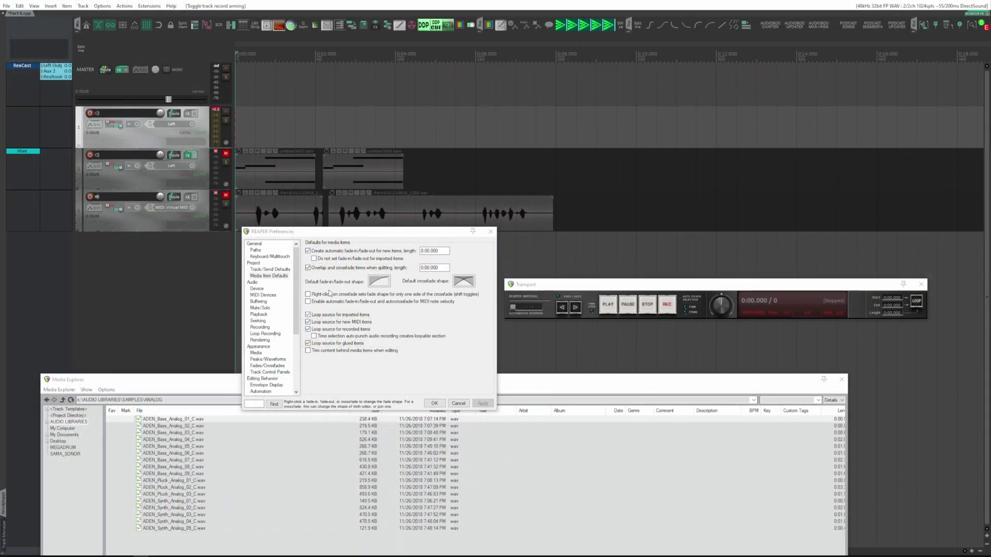
Record a test take on the armed new track, stretch it to check looping, then undo it
click(91, 114)
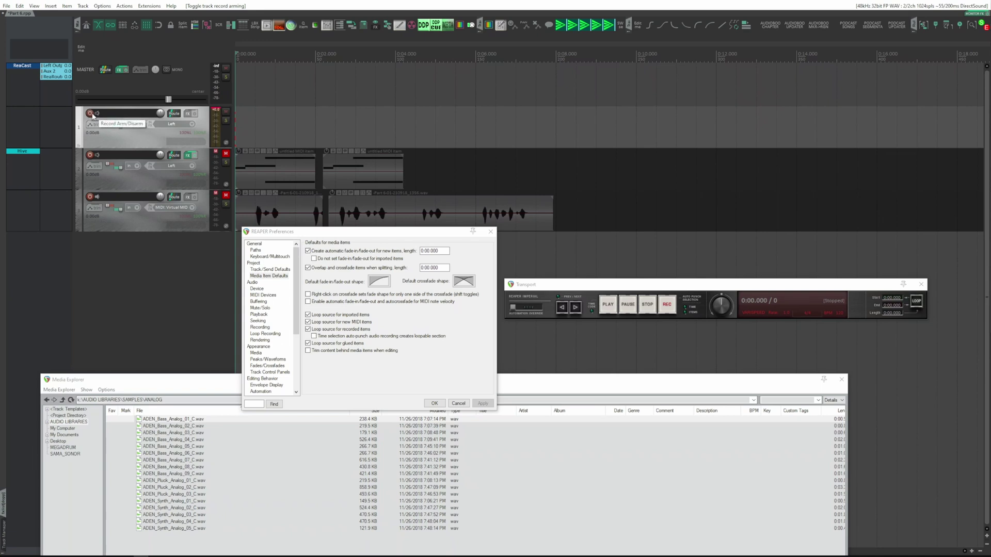
click(672, 307)
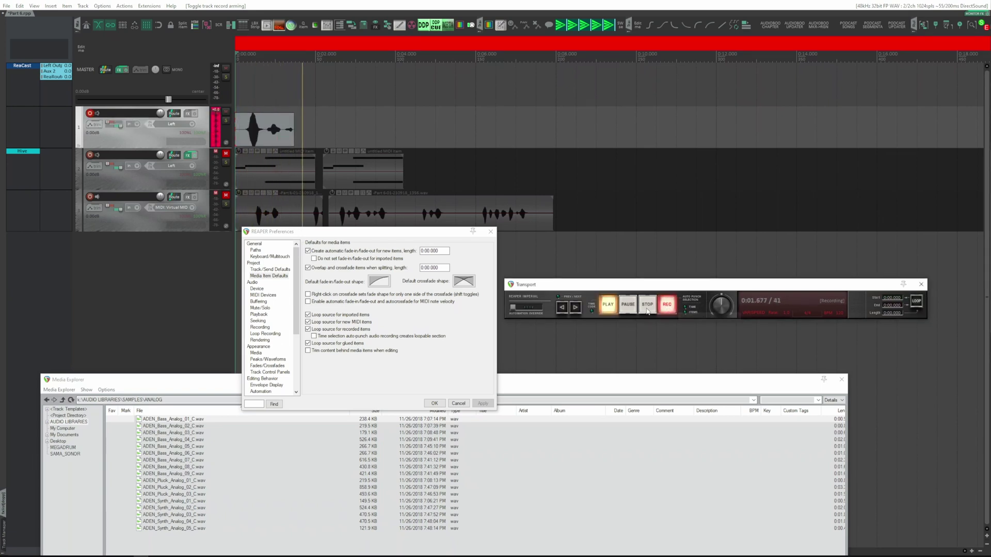
click(650, 308)
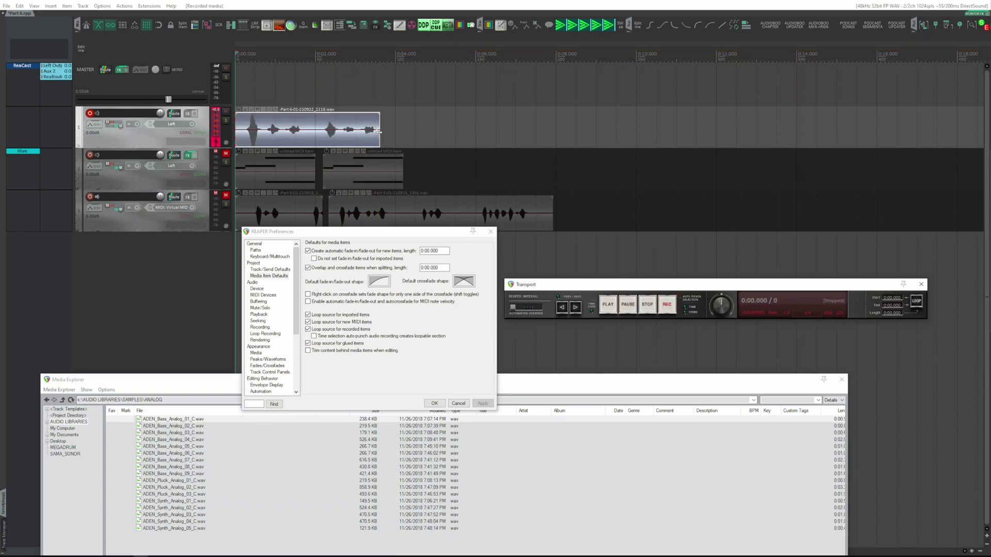
click(90, 113)
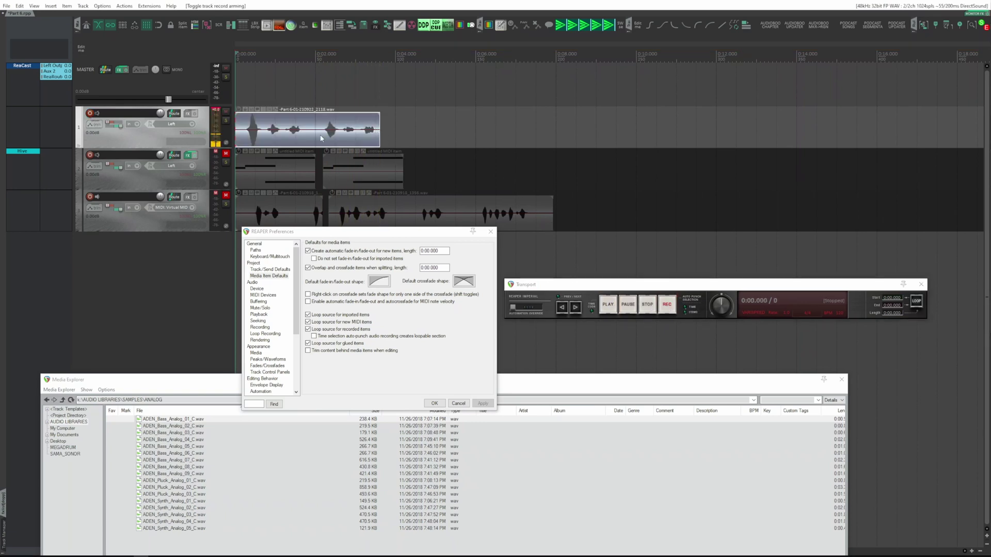
mouse_move(380, 137)
mouse_down()
mouse_move(680, 125)
mouse_move(384, 127)
mouse_up()
key(ctrl+z)
key(ctrl+z)
key(ctrl+z)
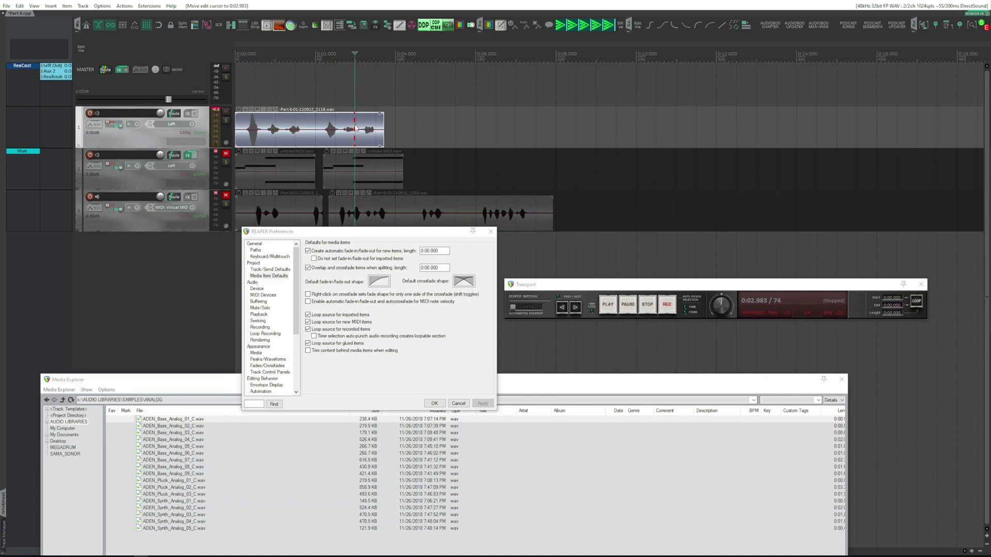
Record a second take, stretch it out and back, and re-enable looping for recorded items
key(ctrl+r)
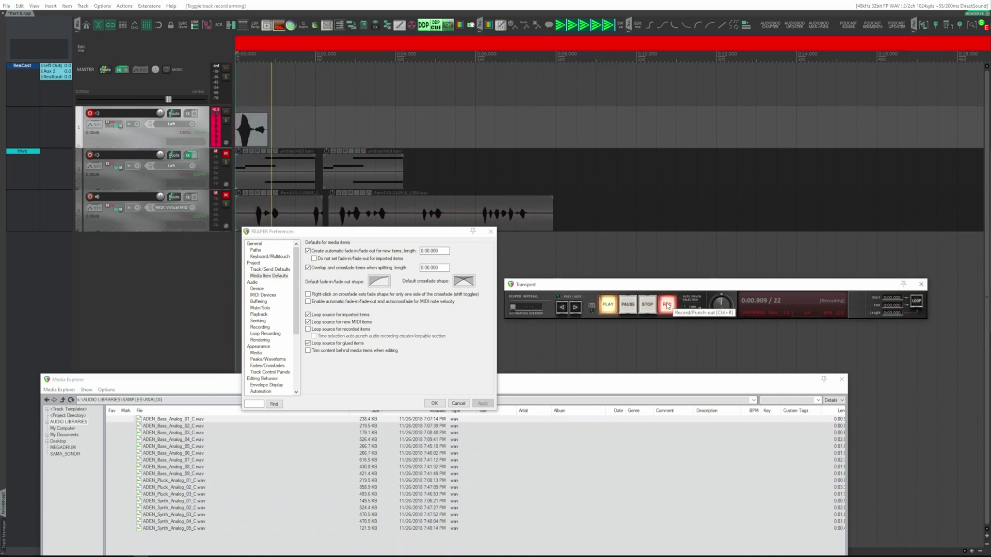
click(648, 304)
mouse_move(354, 128)
mouse_down()
mouse_move(633, 128)
mouse_move(359, 128)
mouse_up()
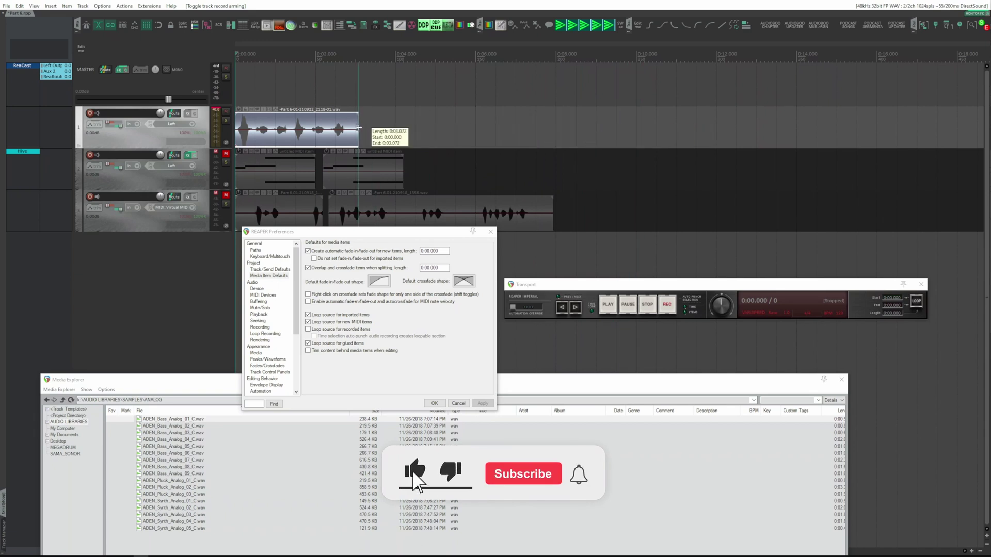
click(320, 131)
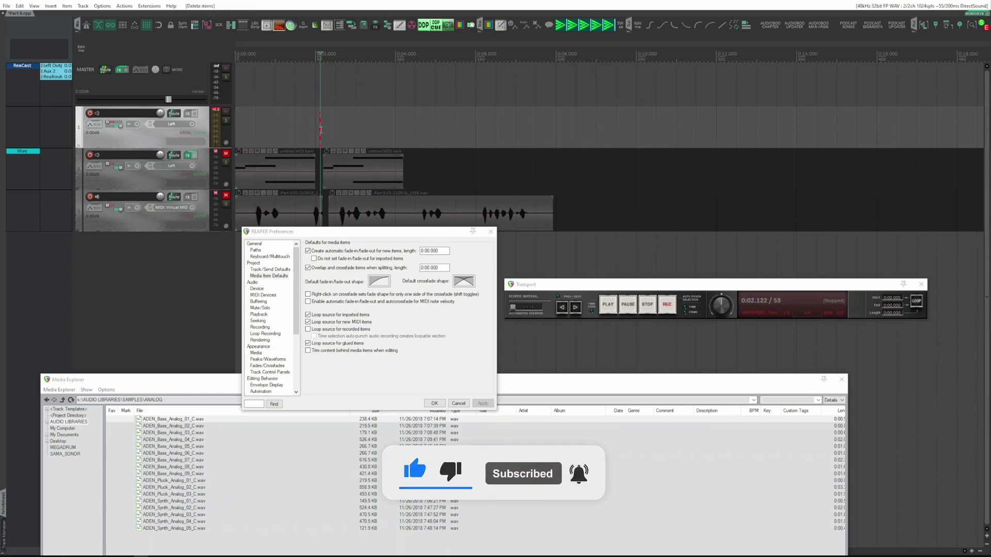
click(308, 329)
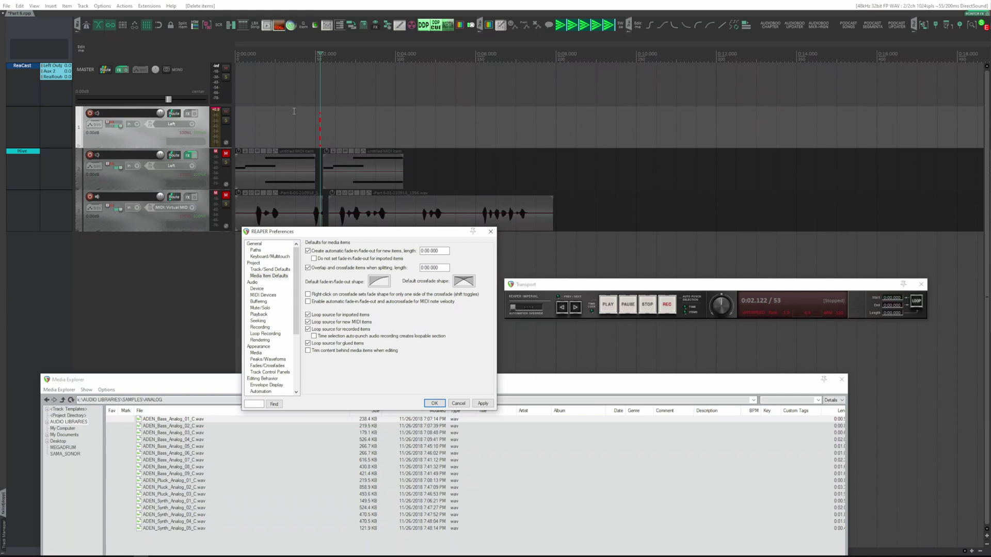
Record a new take on track 1 starting at about 0:01.451
click(294, 111)
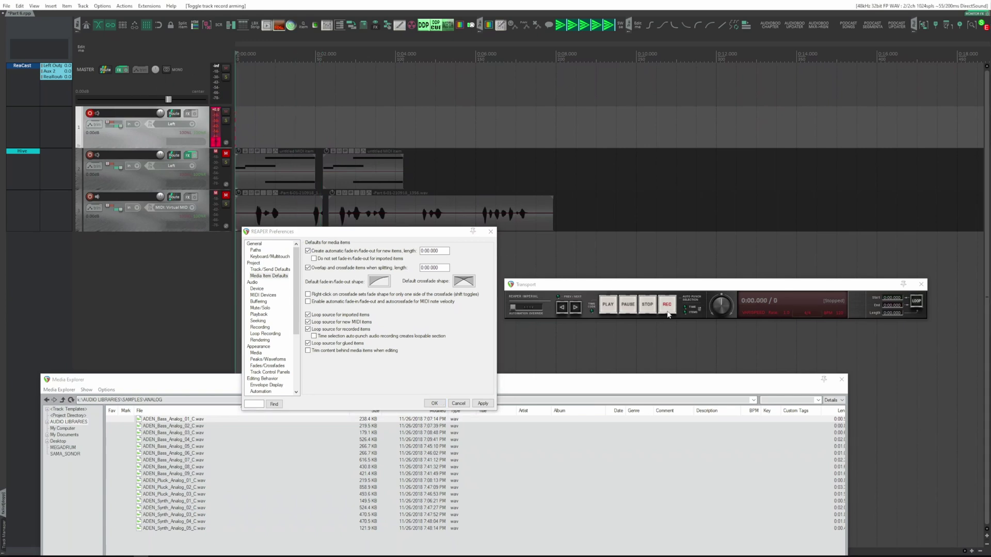
click(666, 309)
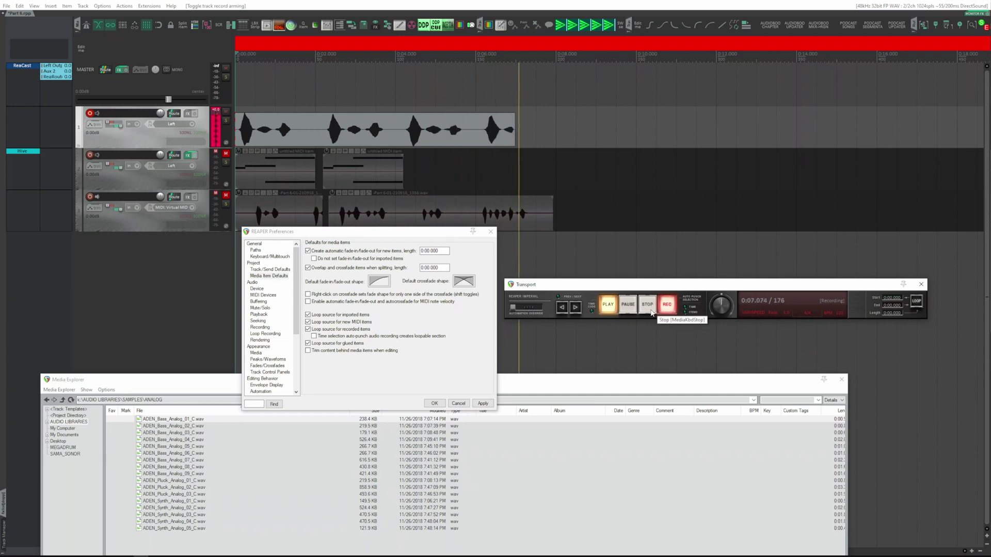
click(647, 305)
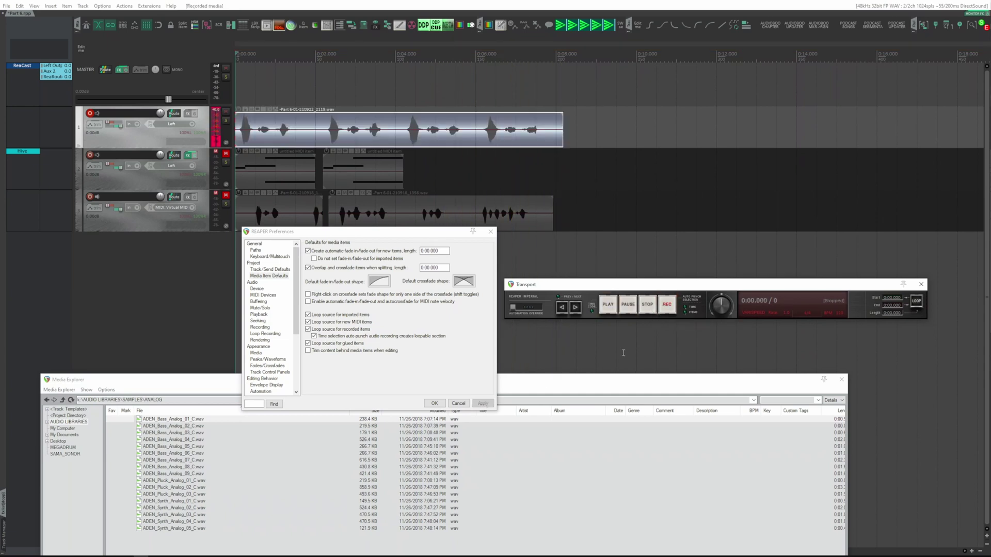
Switch to time-selection auto punch, select 0:01.9–0:04.4, and set overlapping-recording handling
right_click(667, 308)
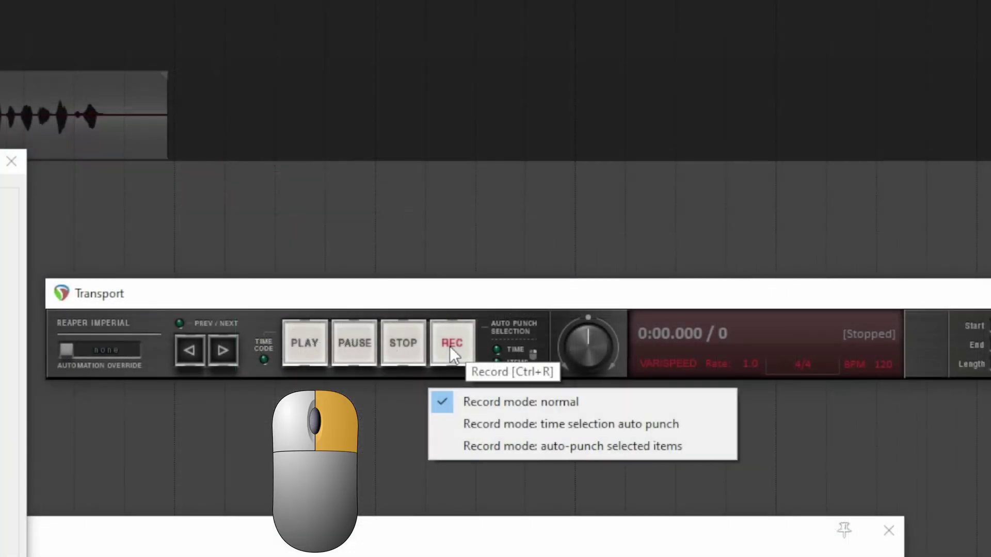
click(470, 424)
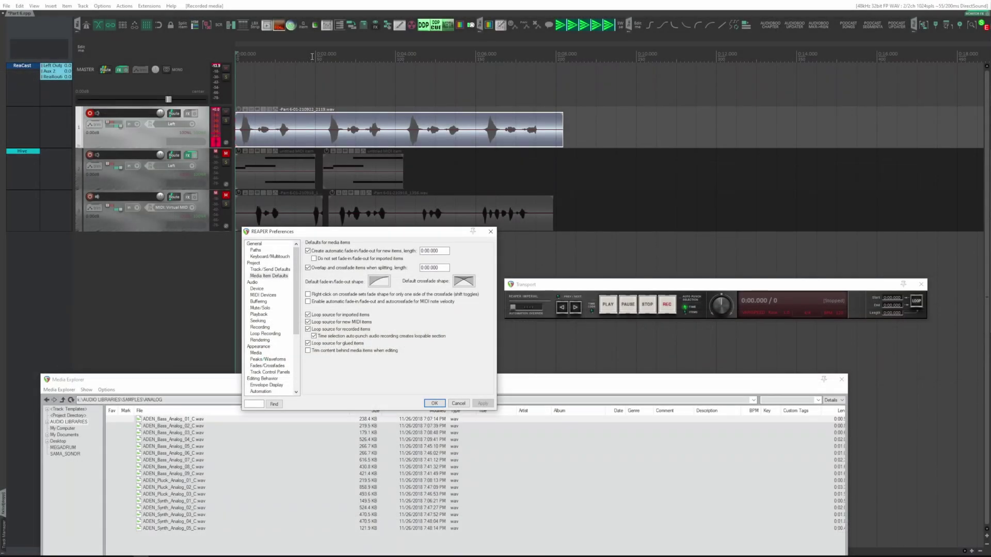
drag(312, 56, 413, 56)
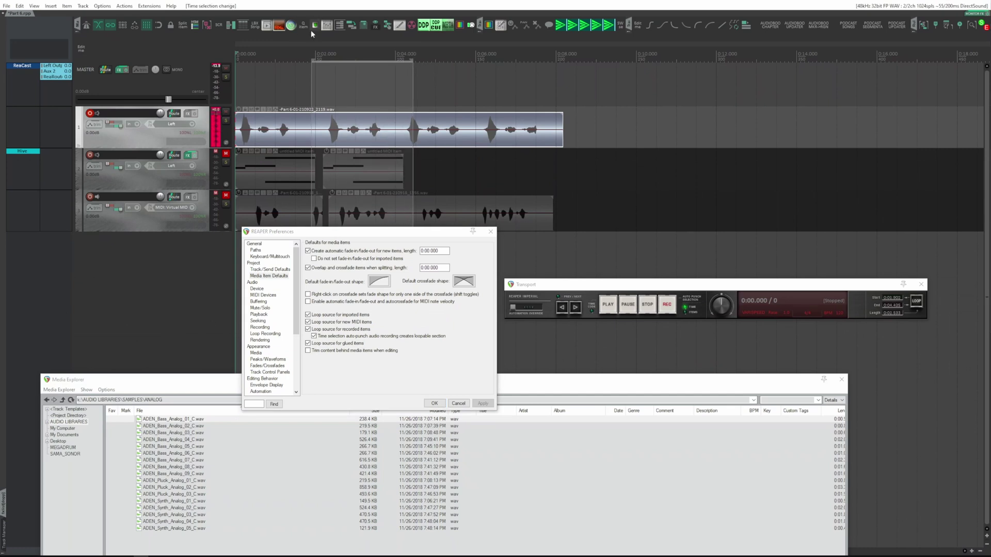
click(103, 6)
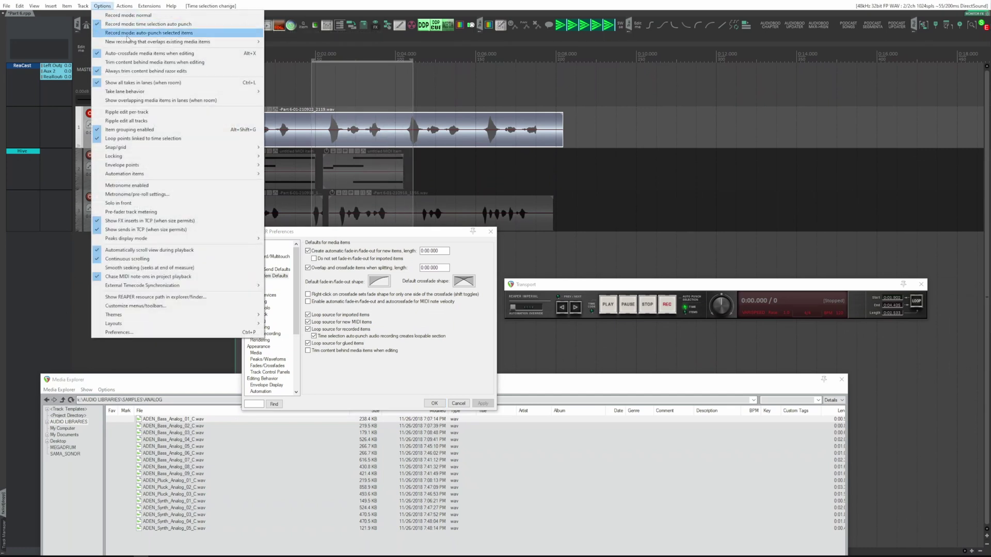
mouse_move(232, 42)
click(304, 59)
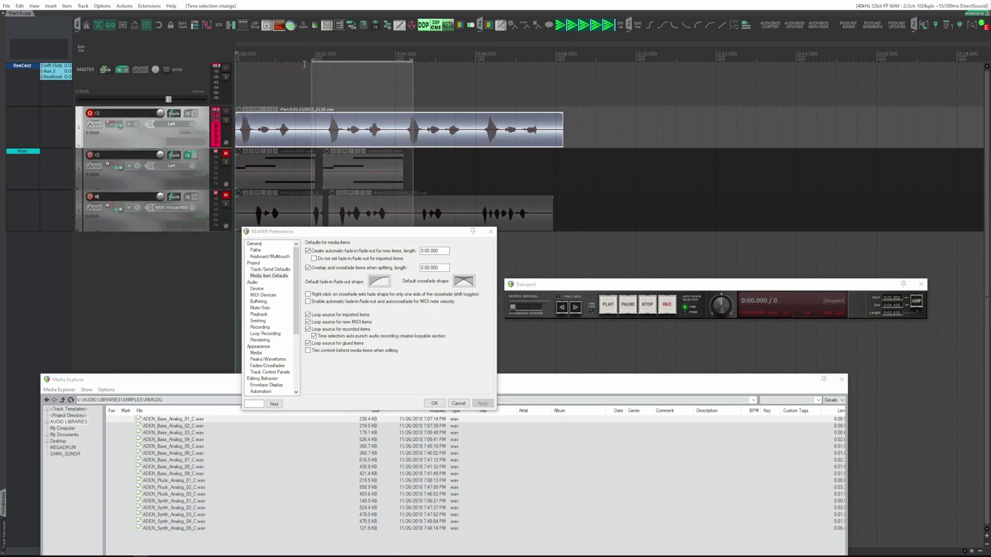
Punch-record over the selection, move the last track 1 item to about 0:06.3, and clear the selection
click(293, 89)
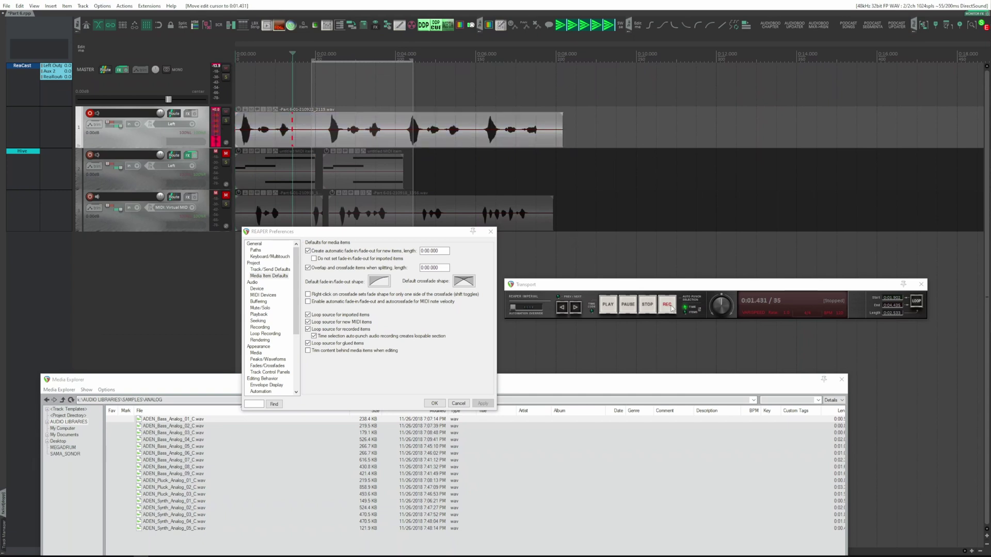
click(671, 306)
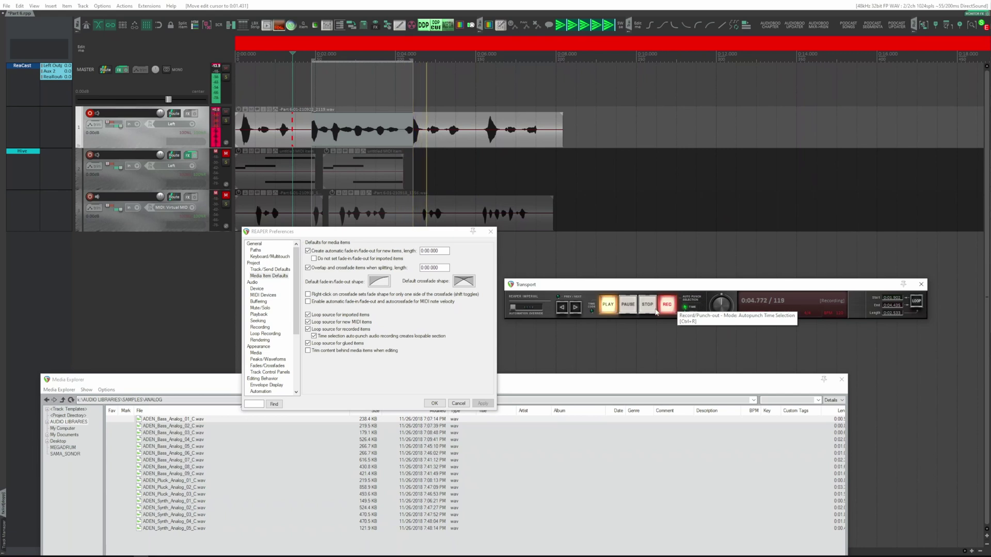
click(647, 305)
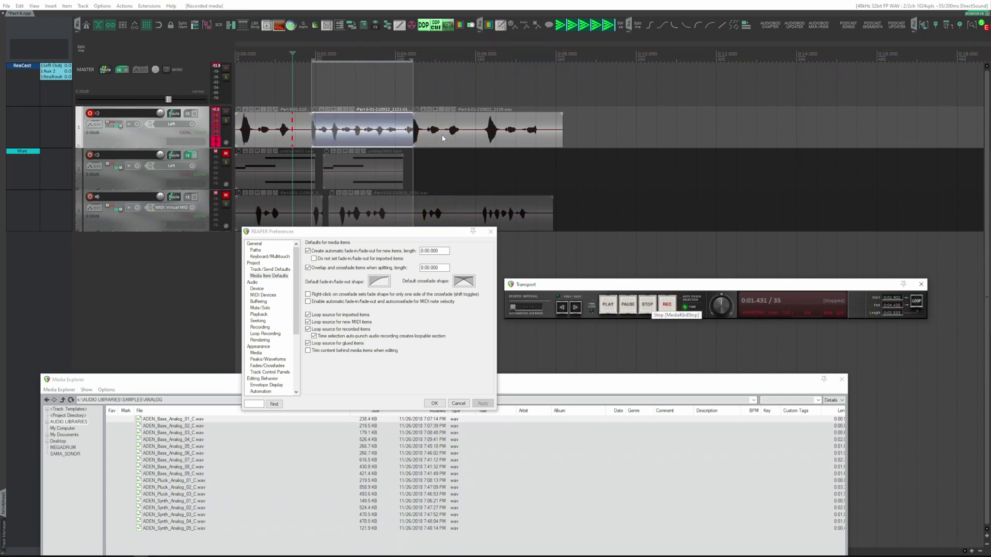
drag(443, 122, 514, 123)
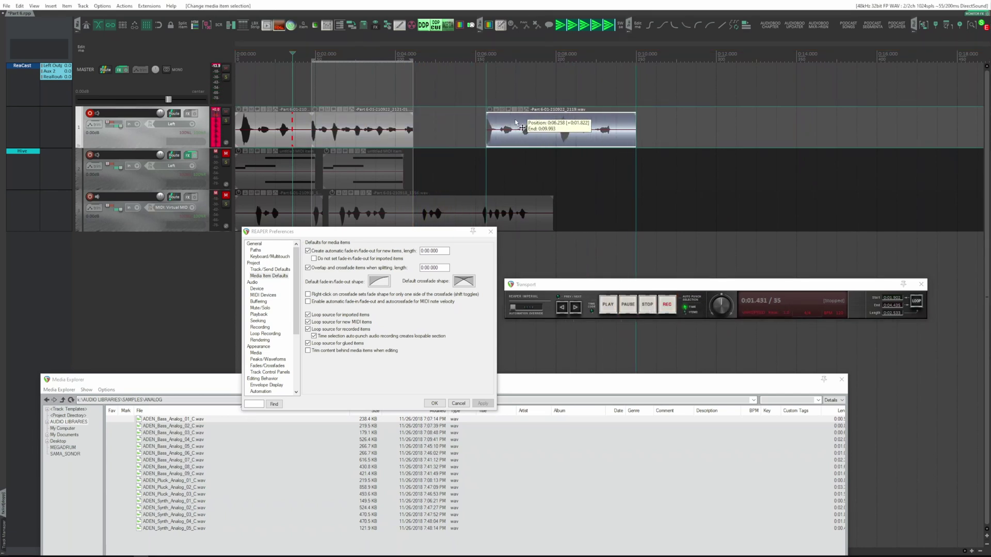
click(358, 84)
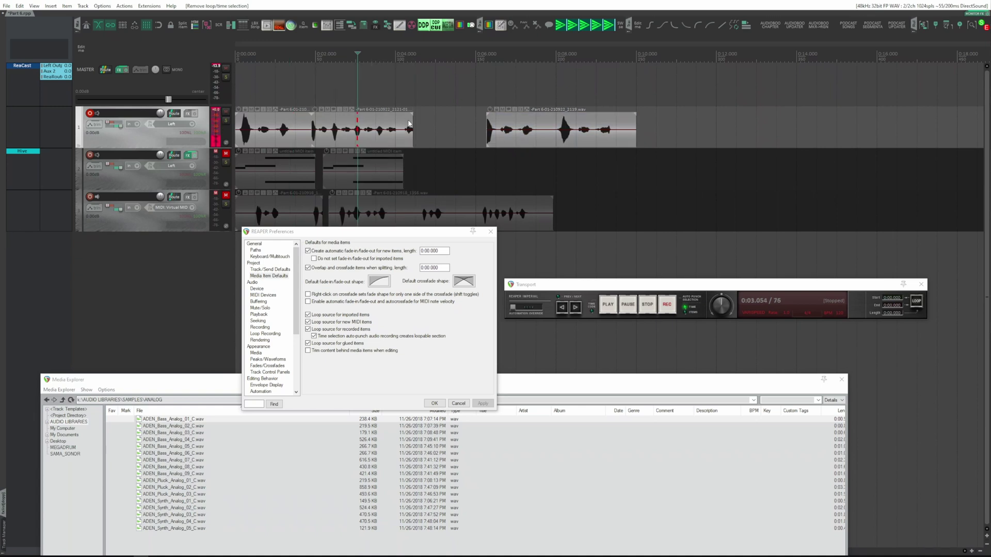
Lengthen the punched item and shift the third track 1 item further right
drag(410, 124, 614, 124)
drag(614, 123, 660, 124)
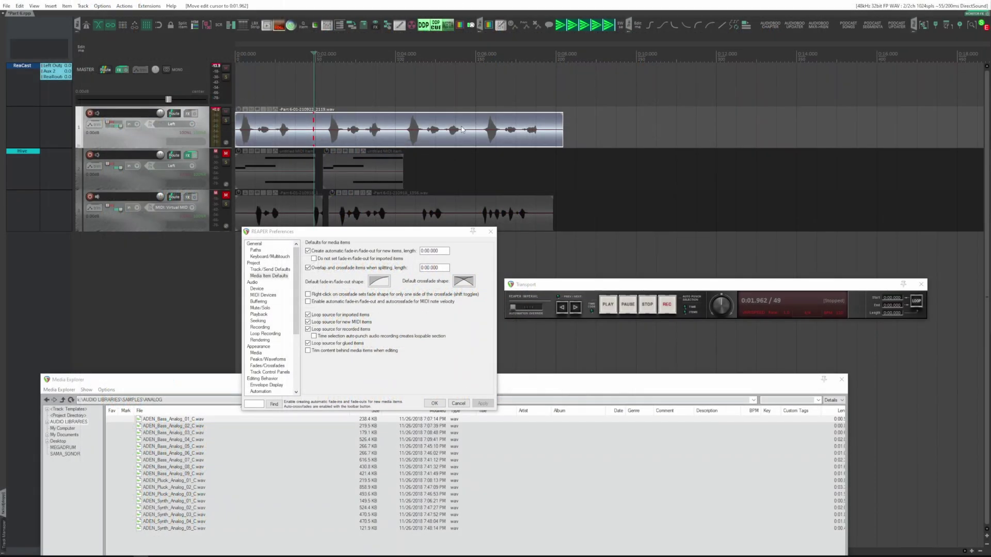
mouse_move(562, 124)
mouse_down()
mouse_move(816, 121)
mouse_move(563, 122)
mouse_up()
Split the recording, move its right part later, and glue both track 1 items together
key(s)
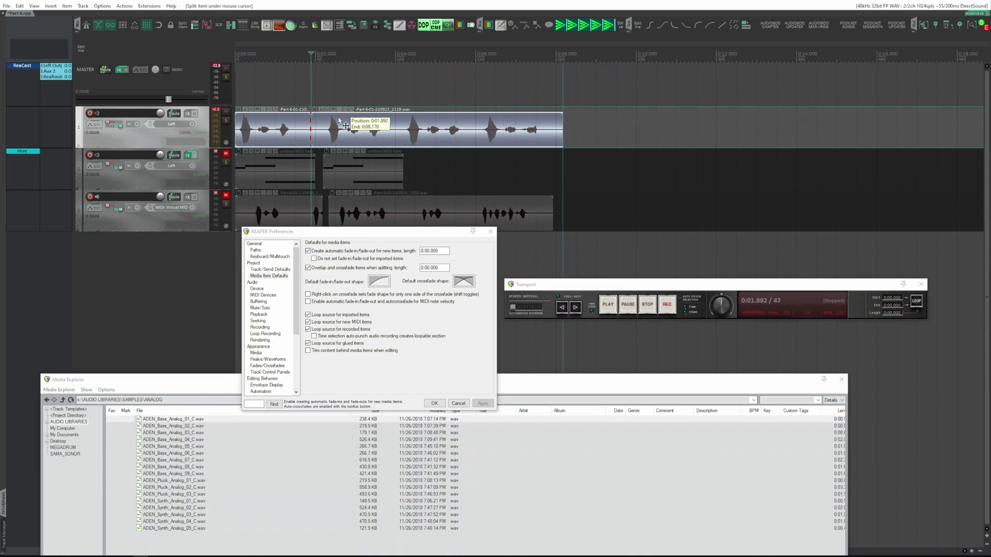
click(341, 129)
drag(340, 130, 392, 129)
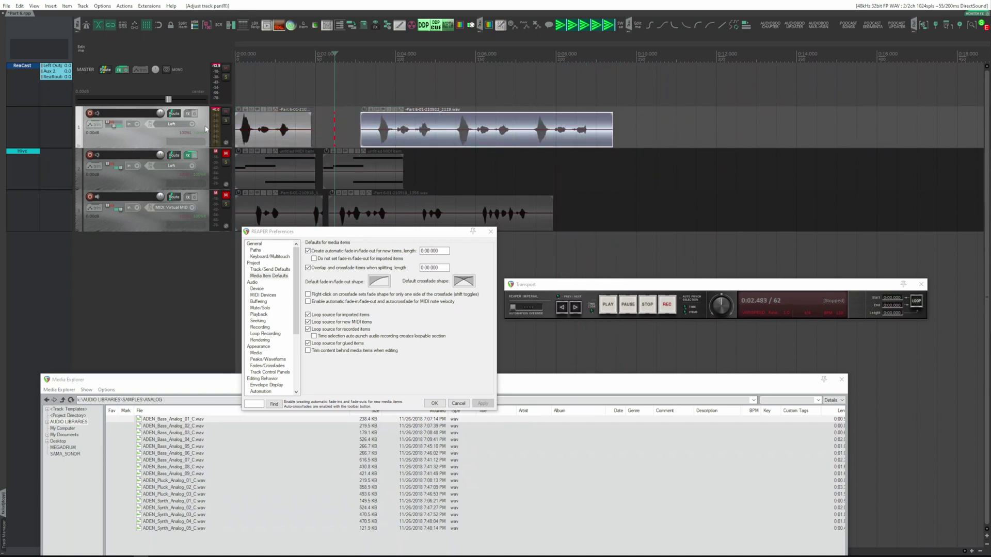
double_click(206, 129)
right_click(269, 127)
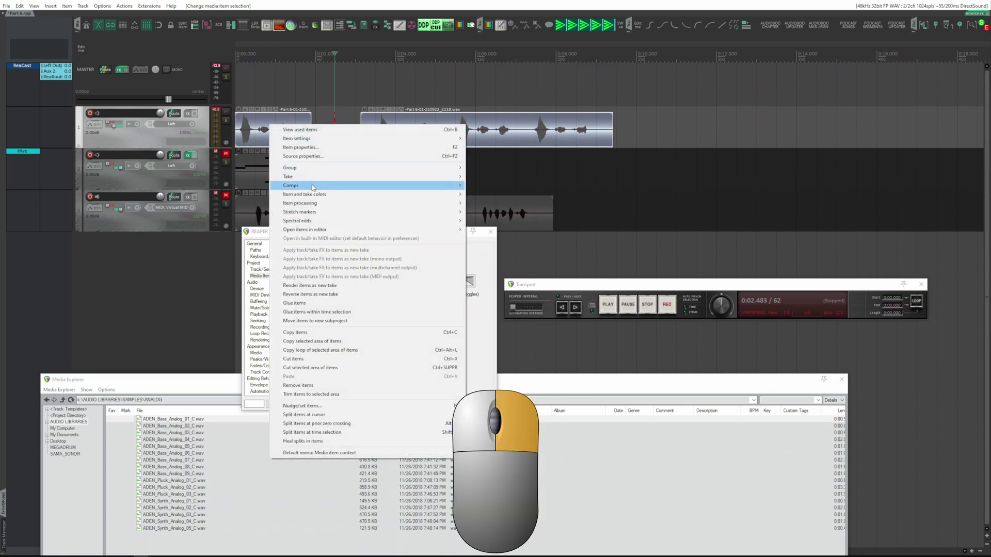
click(324, 304)
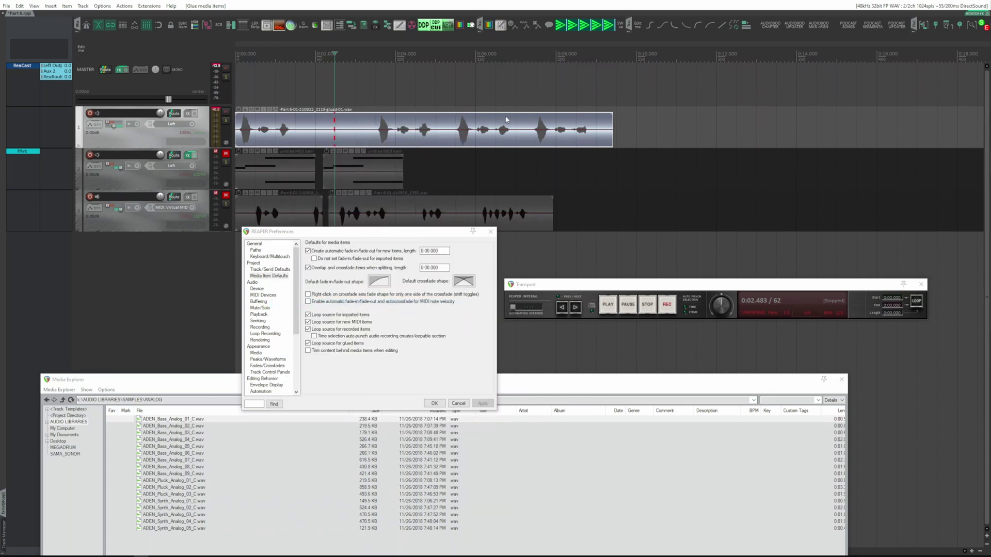
Split the glued item, select its right part, and turn off looping for glued items
drag(610, 128, 544, 129)
key(s)
click(593, 129)
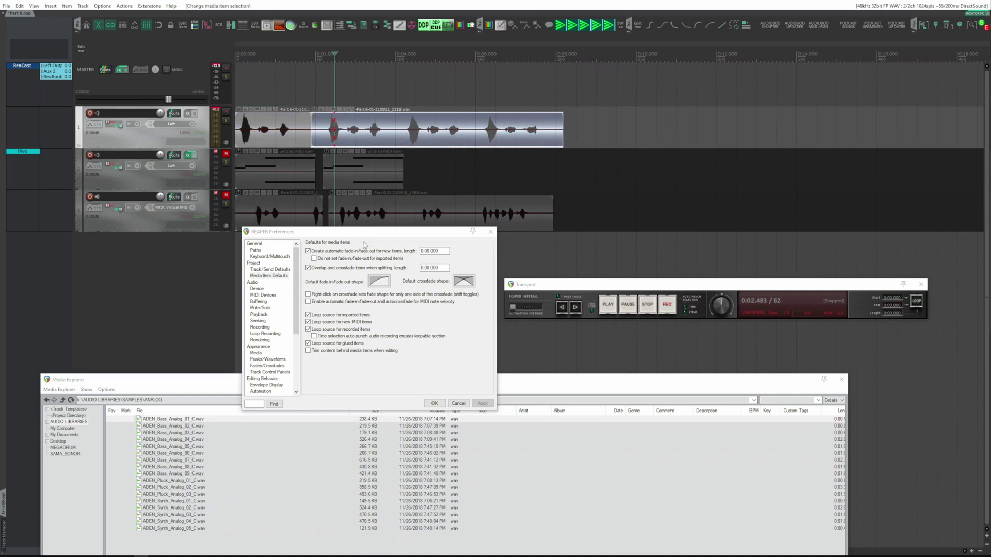
click(318, 344)
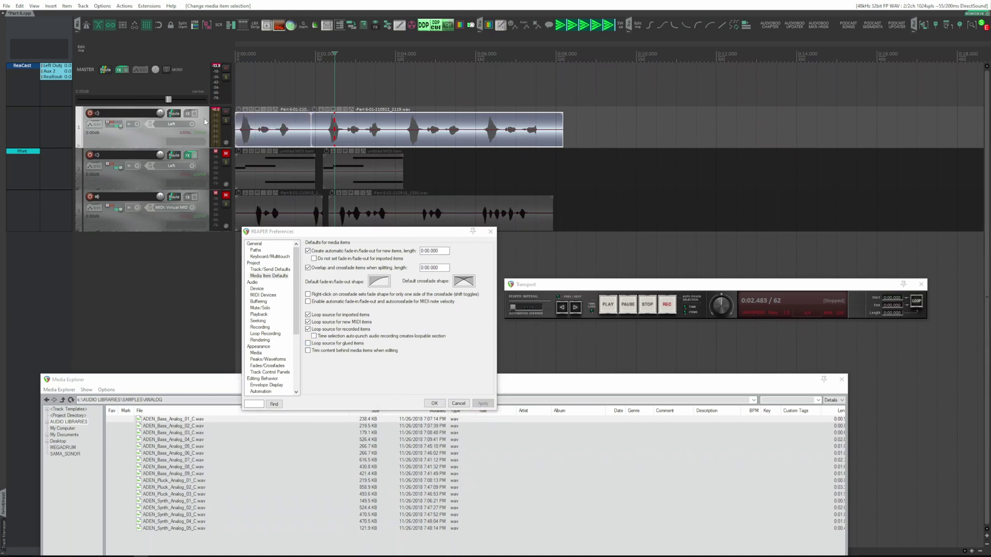
Glue the pieces into a new item, test extending it, then re-enable looping for glued items
ctrl+click(248, 120)
right_click(249, 120)
click(309, 298)
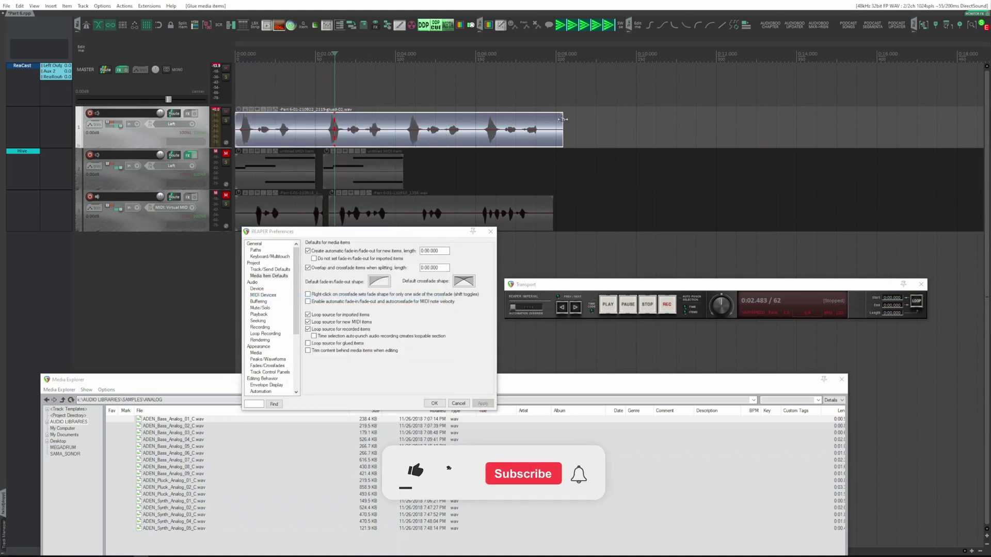
mouse_move(561, 118)
mouse_down()
mouse_move(860, 118)
mouse_move(559, 117)
mouse_up()
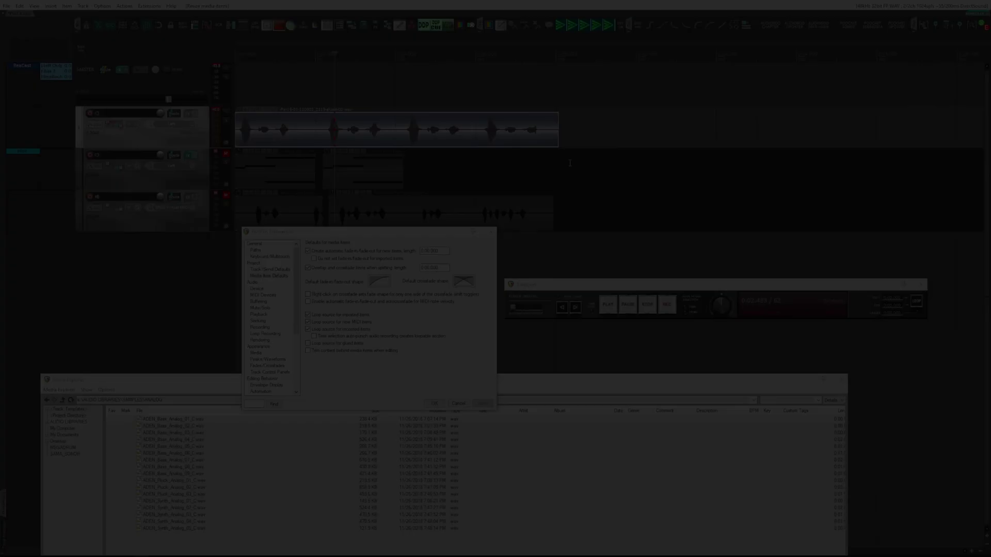
click(336, 344)
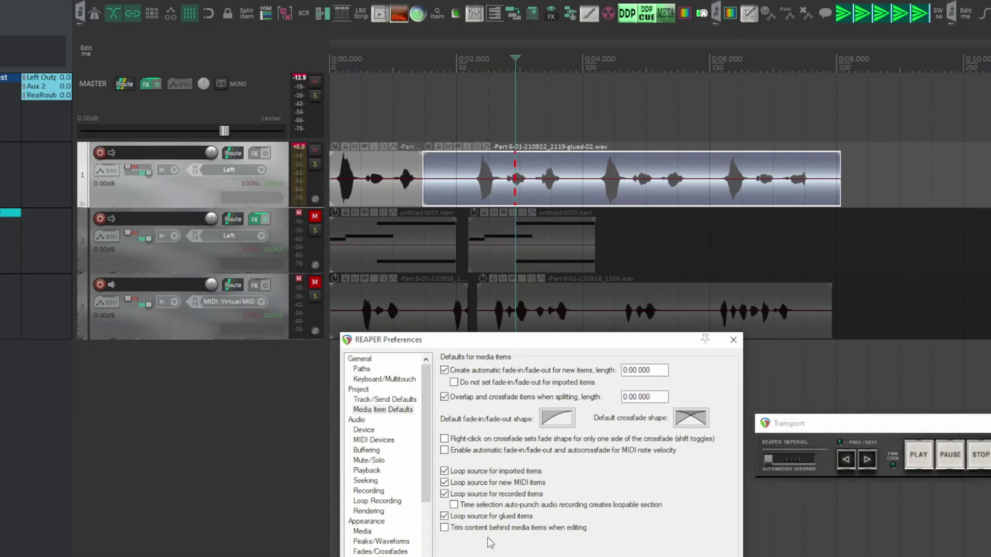
Drag the glued item over the first item, play it back, and enable trimming content behind items
drag(466, 195, 420, 195)
key(ctrl+z)
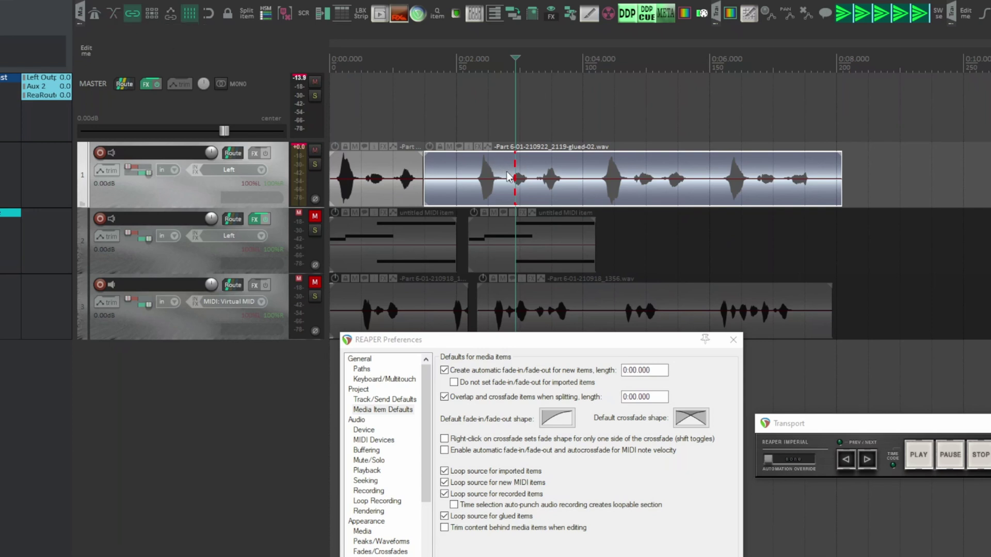
drag(509, 177, 431, 177)
key(space)
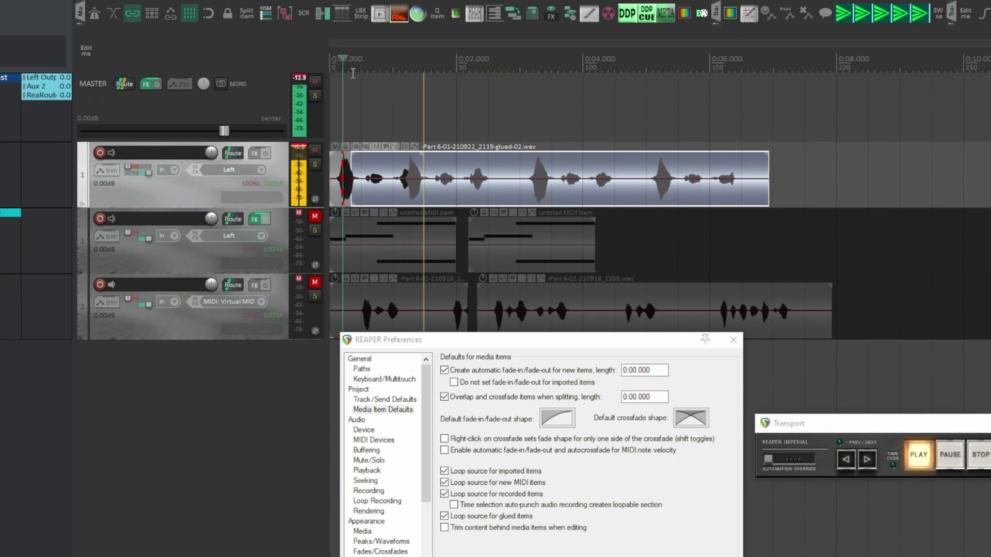
key(space)
drag(479, 178, 567, 161)
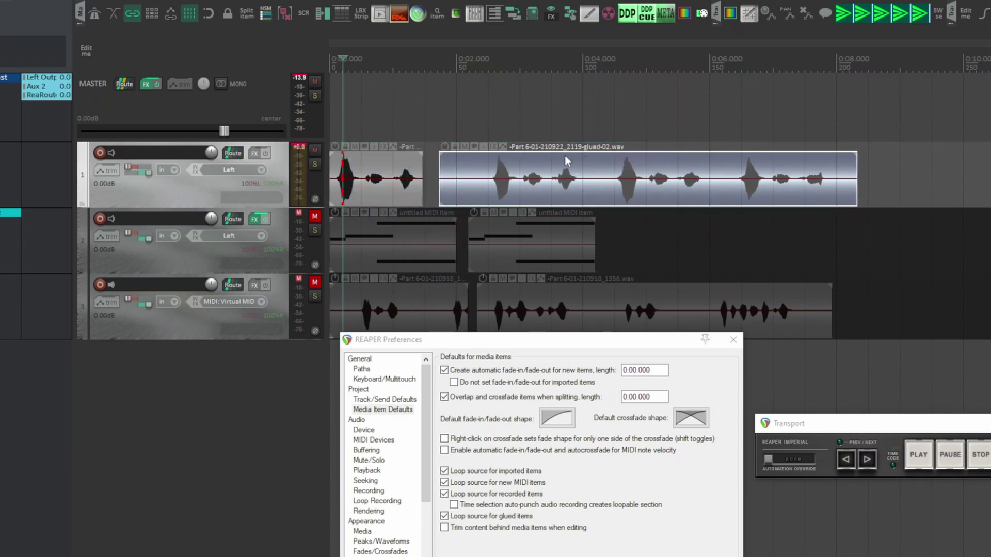
click(451, 528)
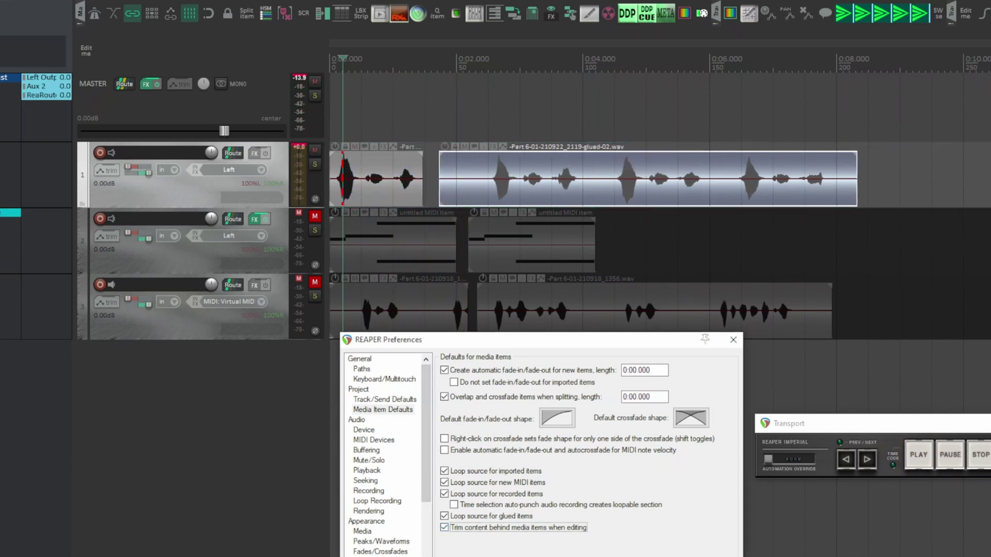